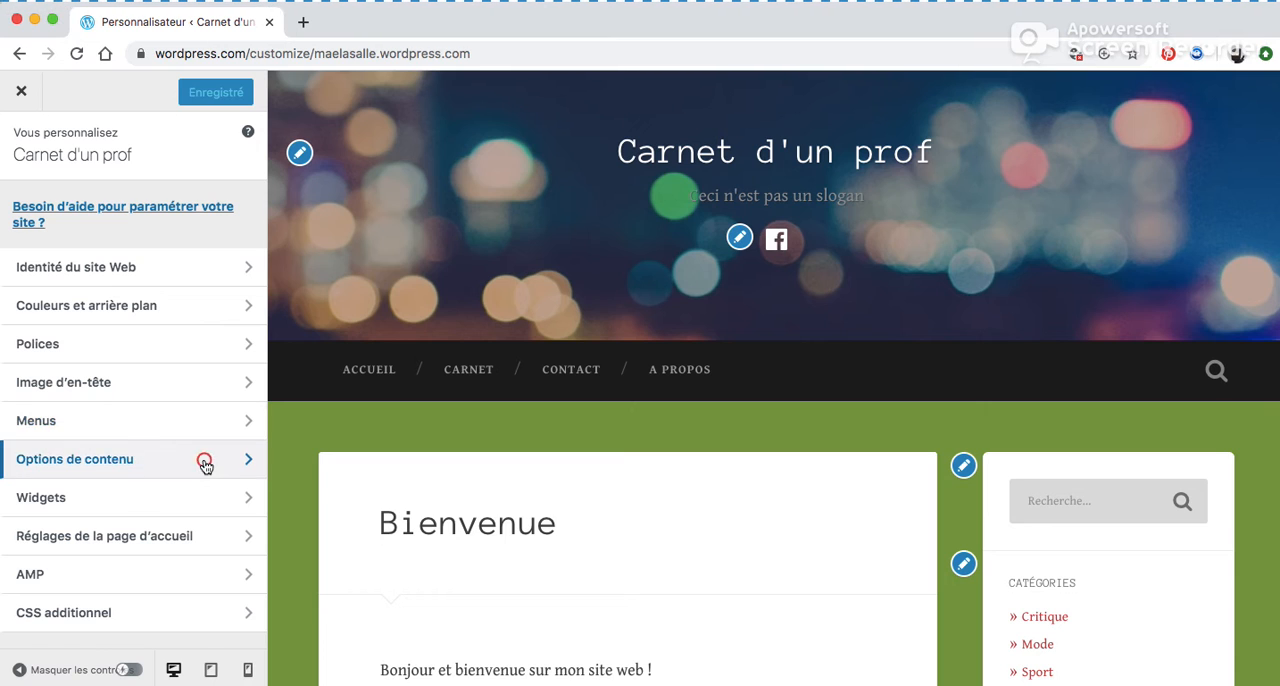
# Review the content options settings for blog display, author biography, article details and featured images.
pyautogui.click(205, 461)
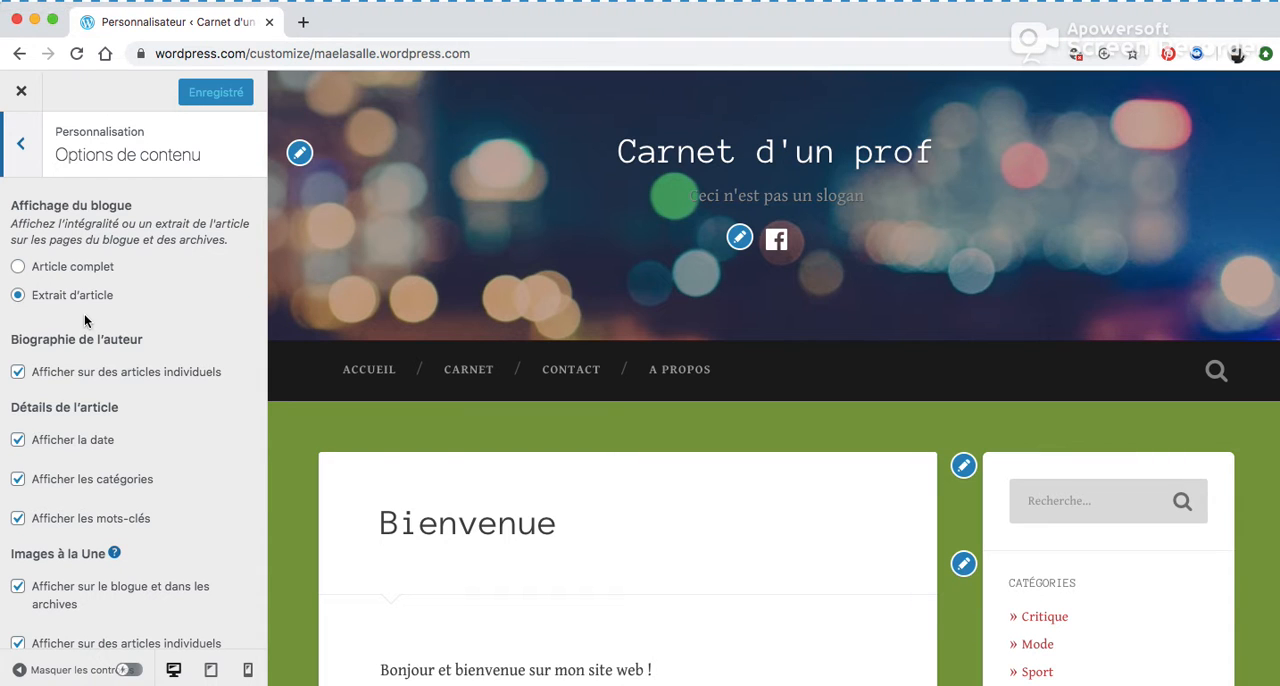
pyautogui.scroll(-3, 155, 320)
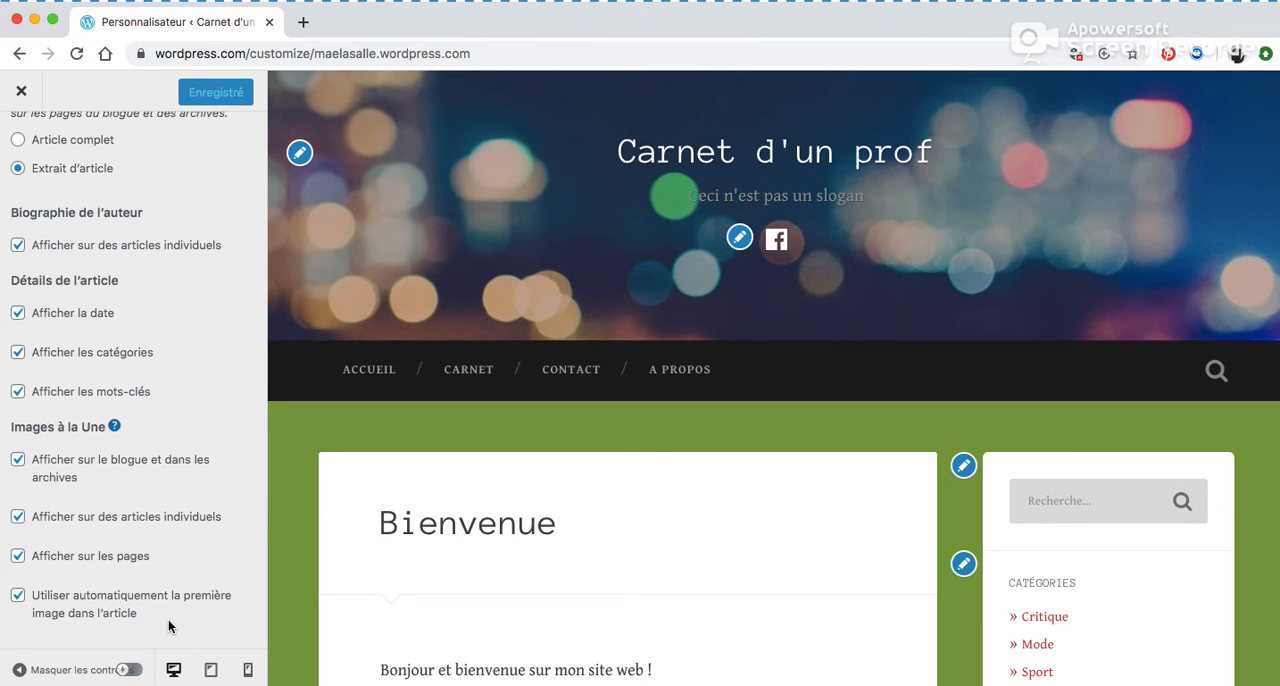
pyautogui.scroll(3, 206, 460)
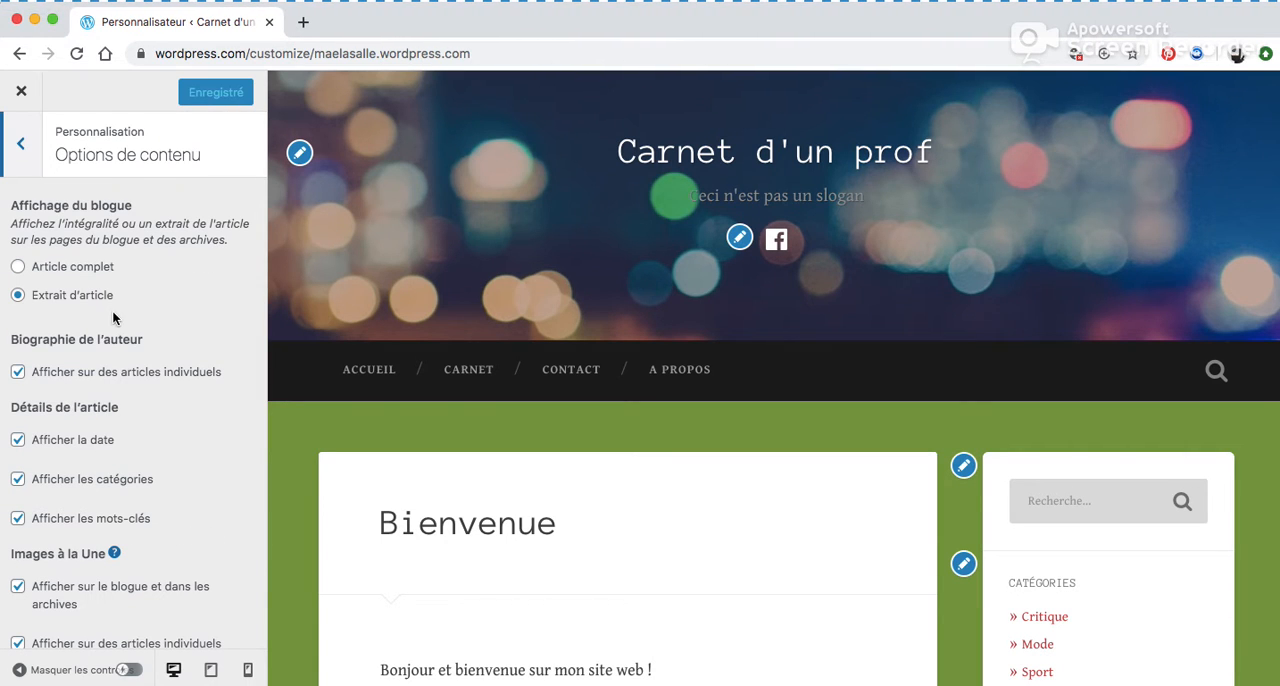
pyautogui.click(21, 145)
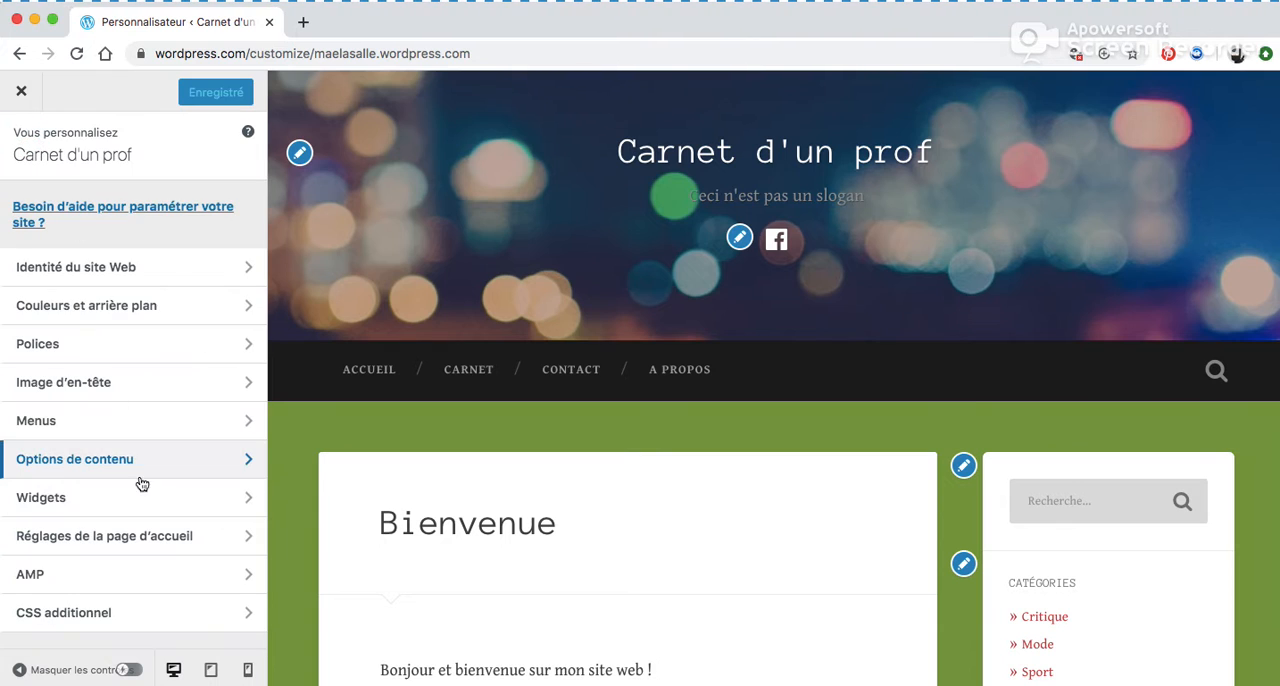
# Open the widgets section and examine the existing widgets across the site preview.
pyautogui.click(158, 495)
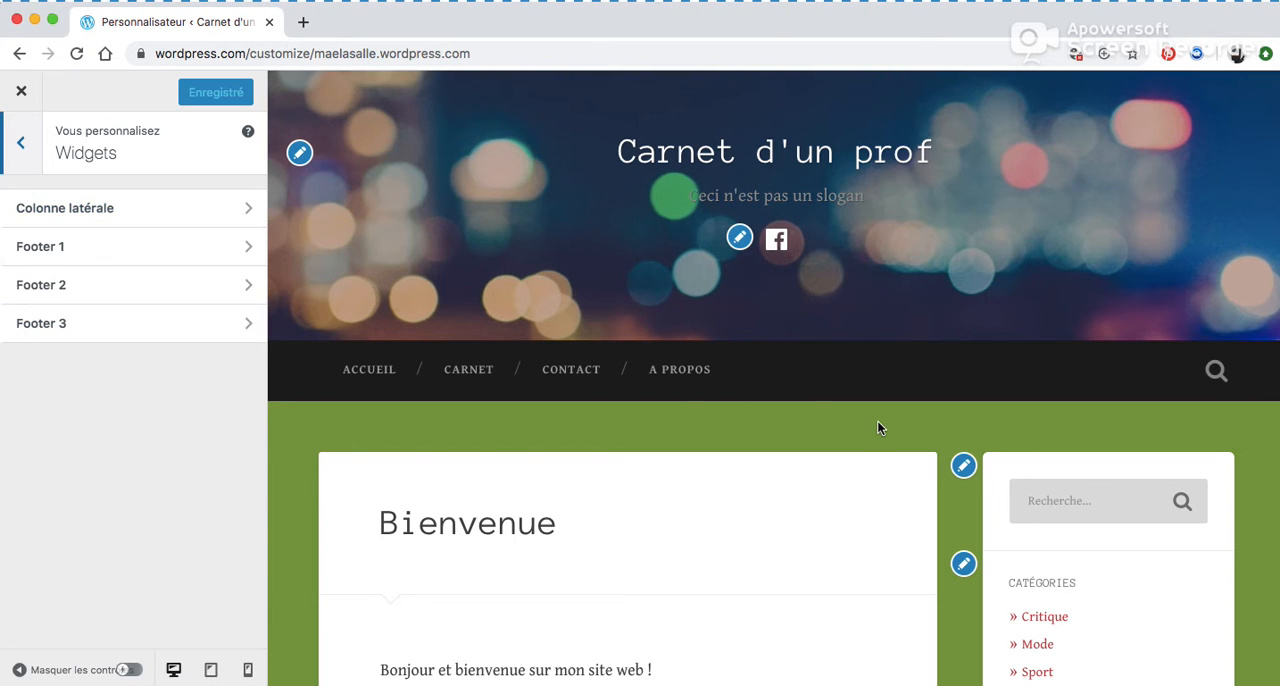
pyautogui.scroll(-4, 877, 420)
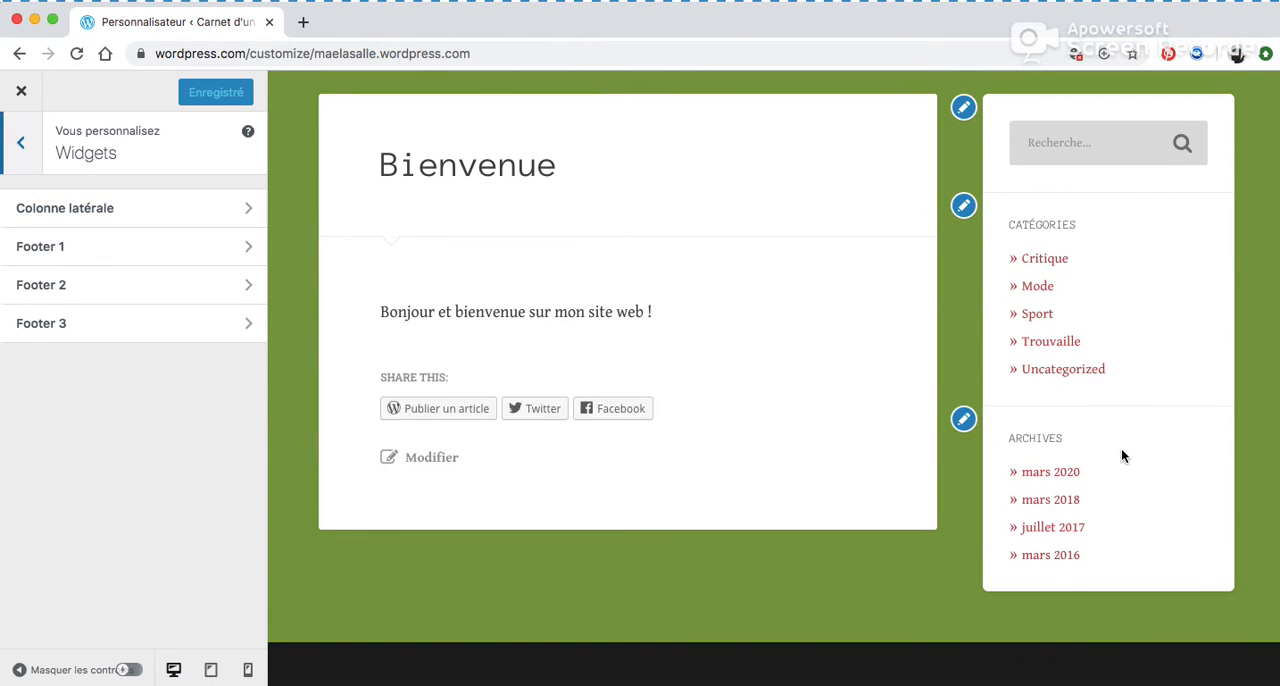
pyautogui.scroll(-2, 785, 570)
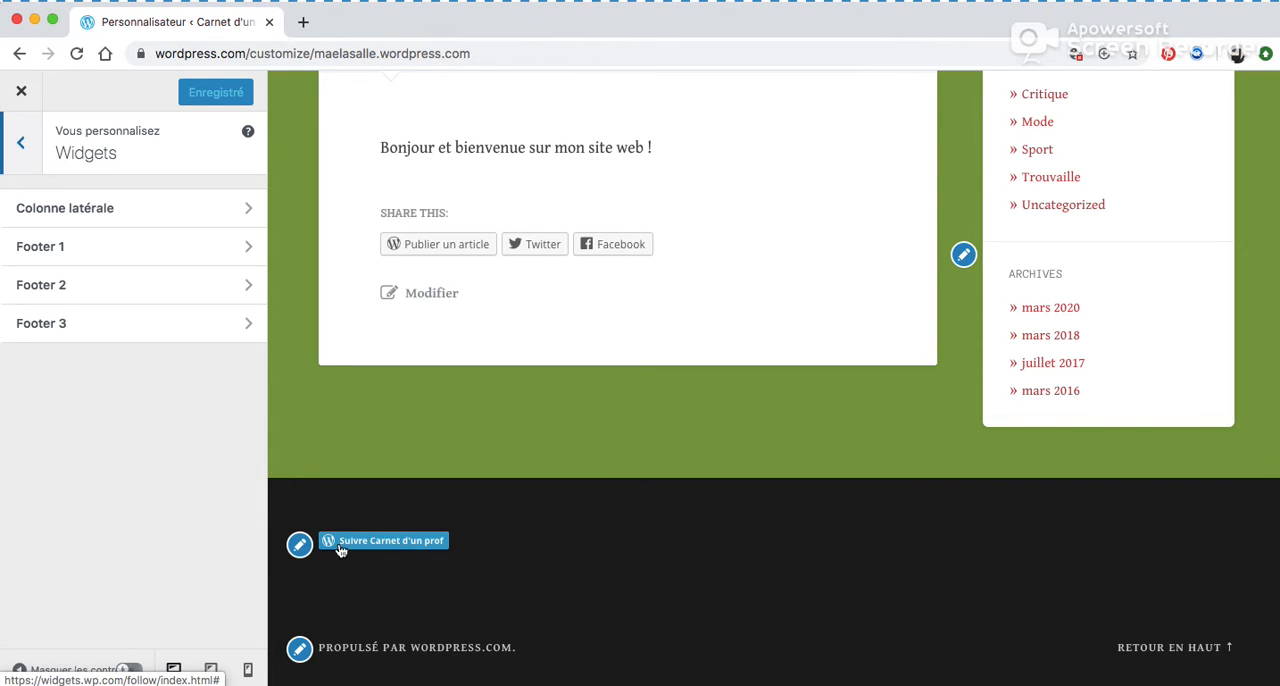
pyautogui.scroll(2, 683, 528)
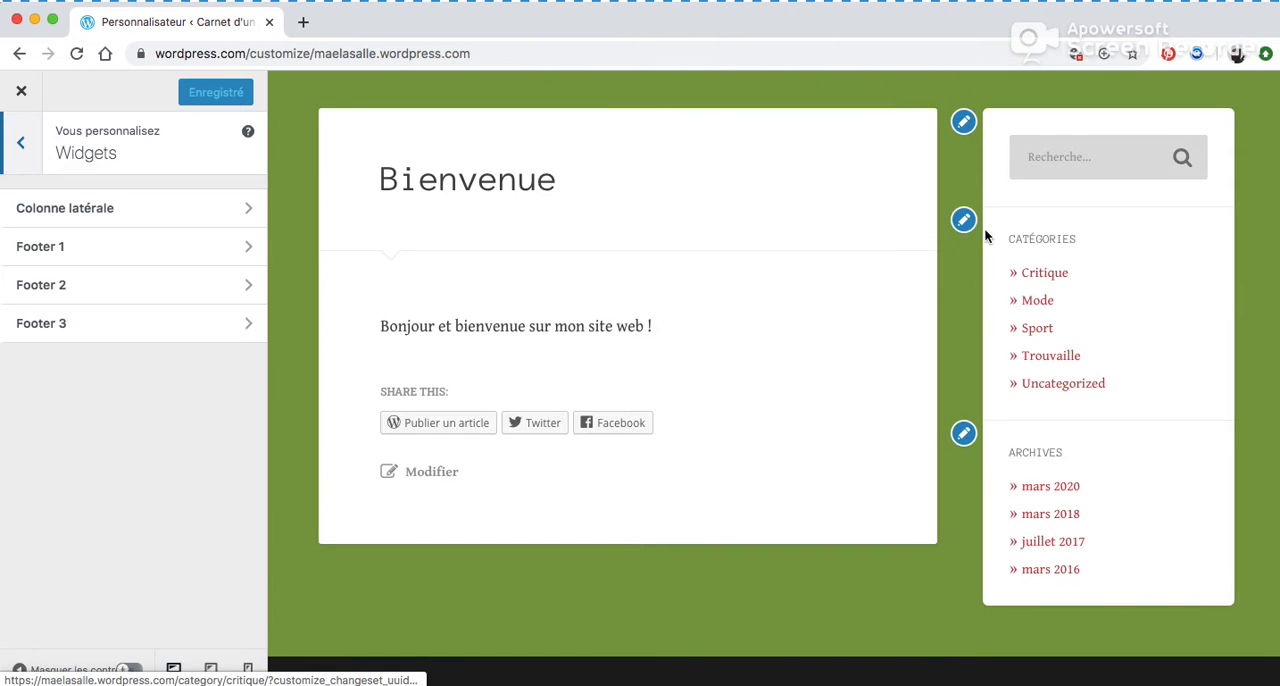
pyautogui.scroll(2, 955, 240)
pyautogui.scroll(-3, 955, 240)
pyautogui.scroll(1, 955, 238)
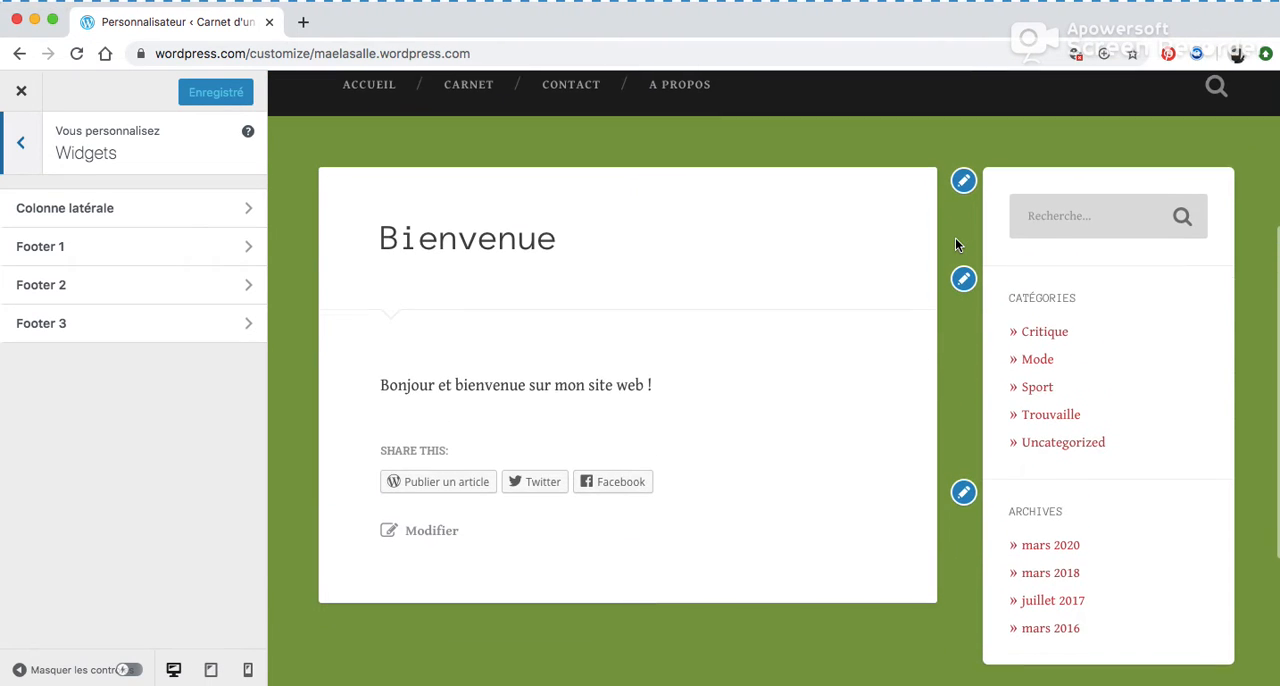
# Add a Bouton S'abonner widget to the Colonne latérale widget area.
pyautogui.click(151, 218)
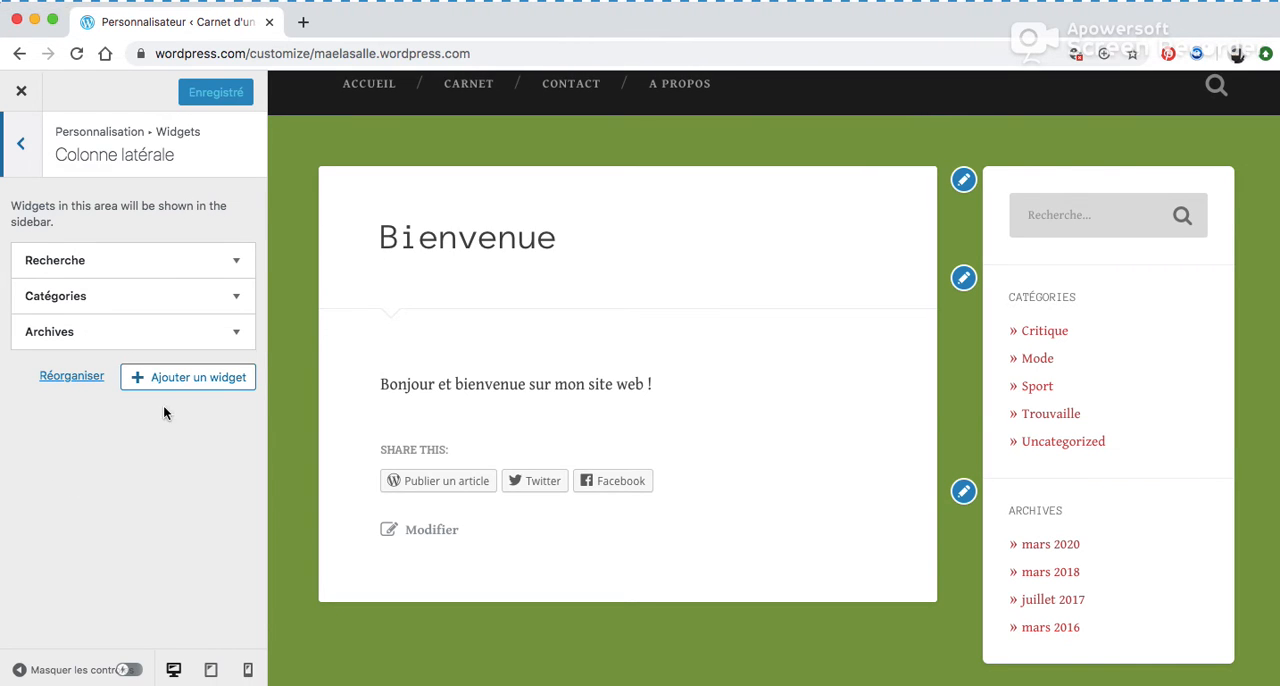
pyautogui.click(178, 383)
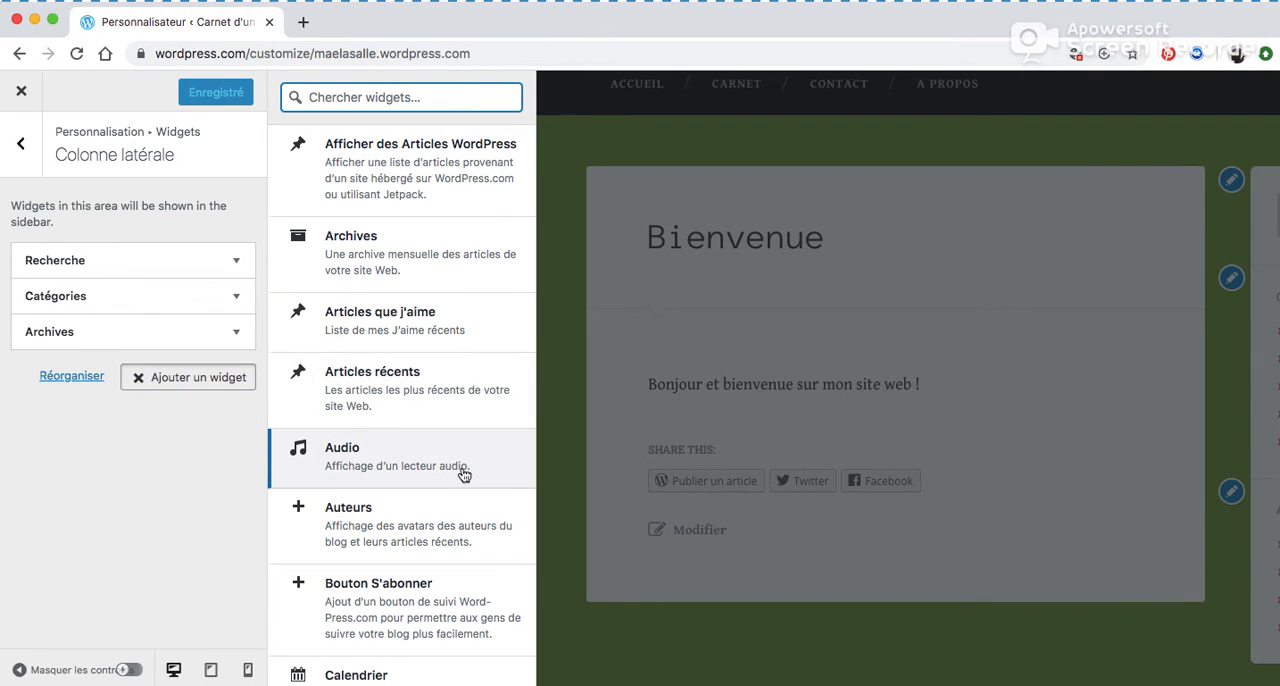
pyautogui.scroll(-3, 463, 474)
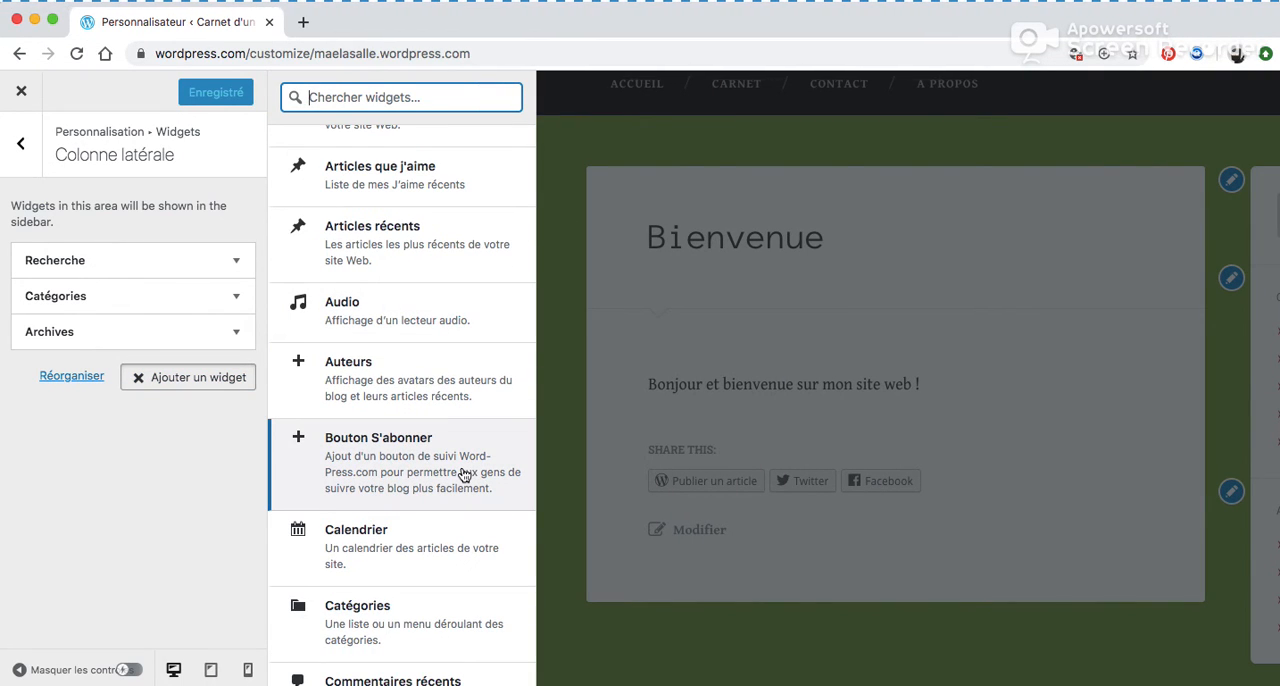
pyautogui.click(418, 472)
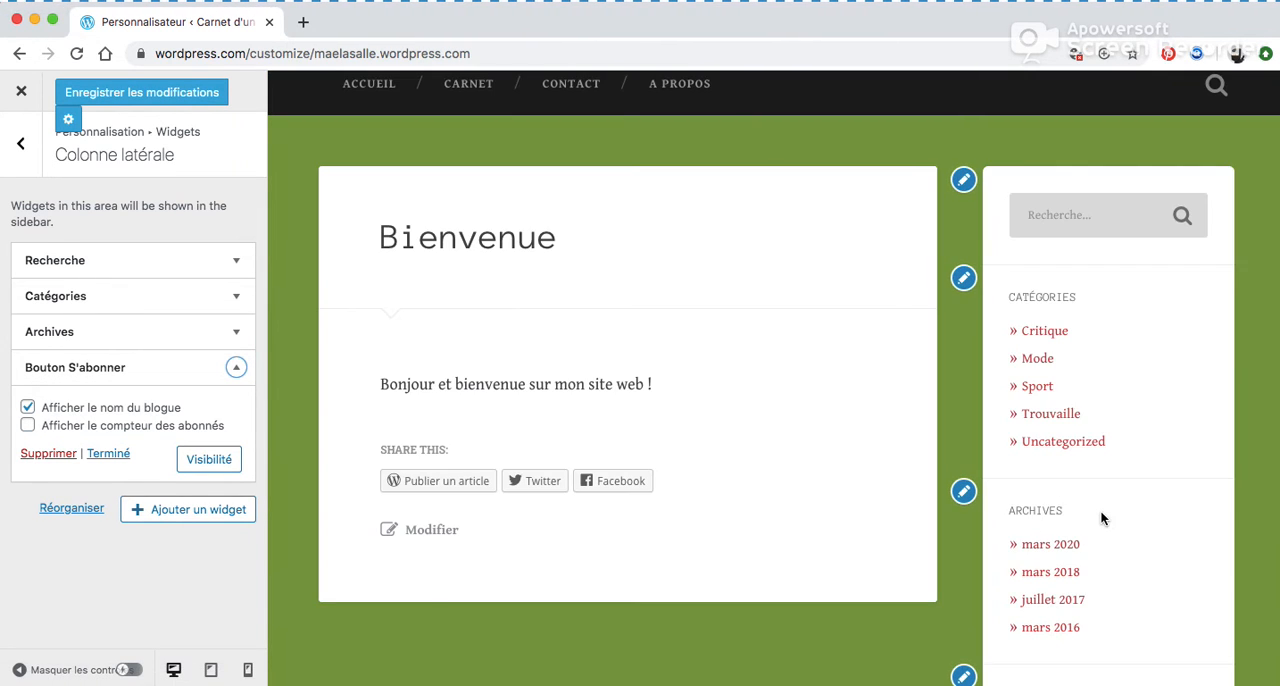
pyautogui.scroll(-2, 1102, 518)
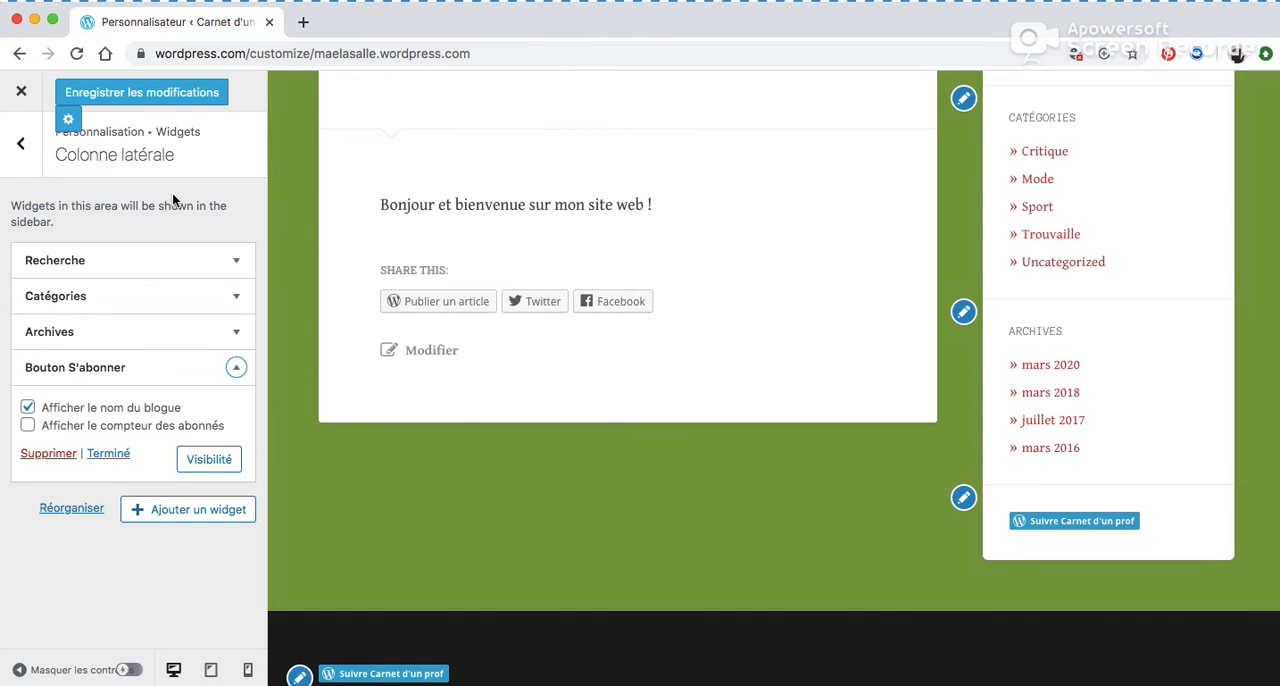
# Browse the list of available widgets, then save the customizer changes.
pyautogui.click(150, 509)
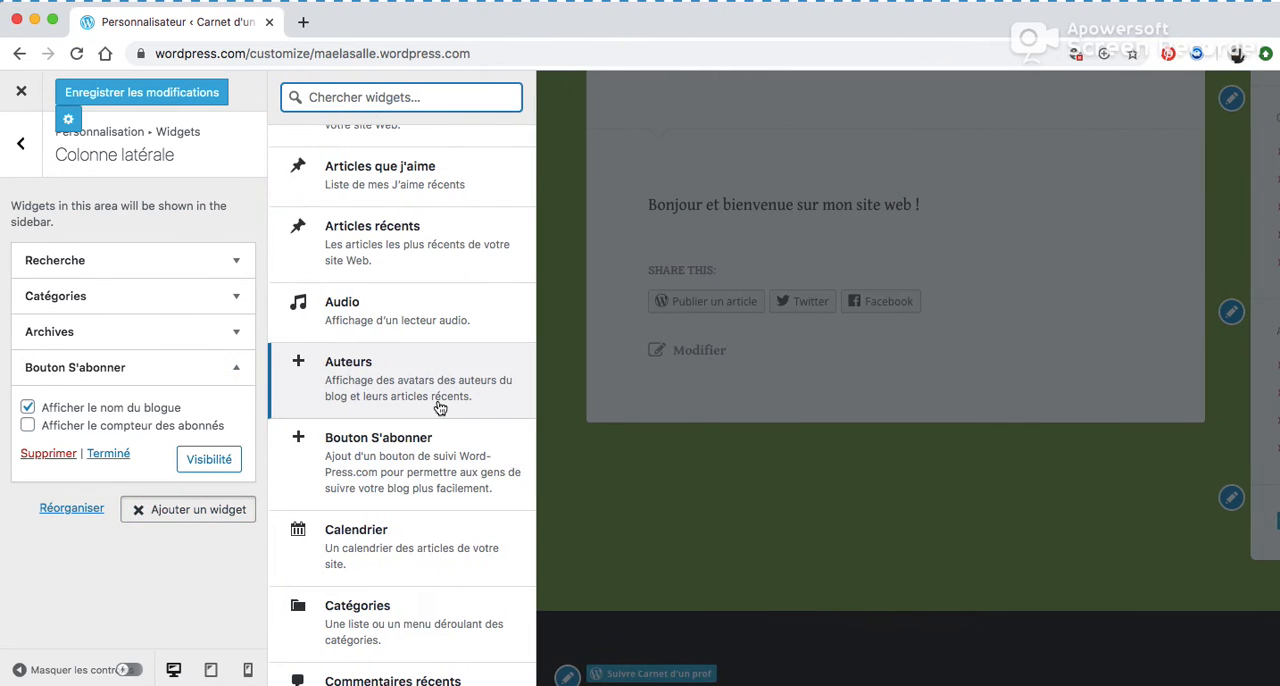
pyautogui.scroll(-5, 480, 455)
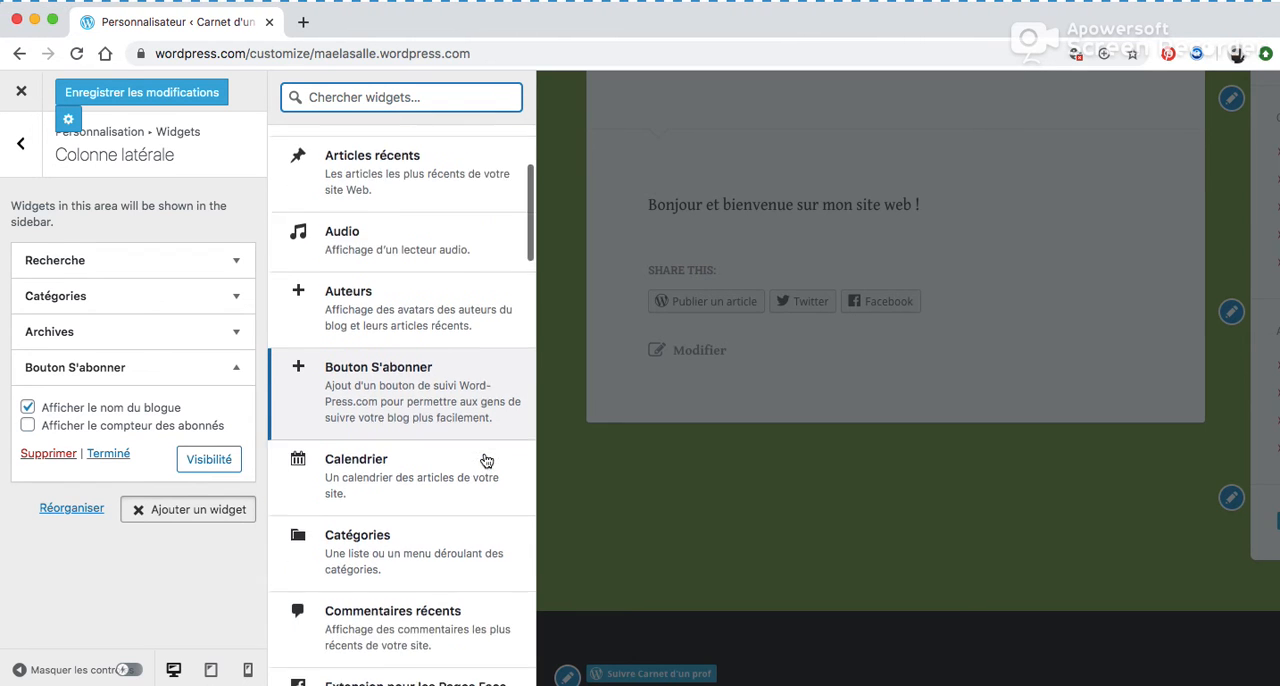
pyautogui.scroll(-8, 486, 460)
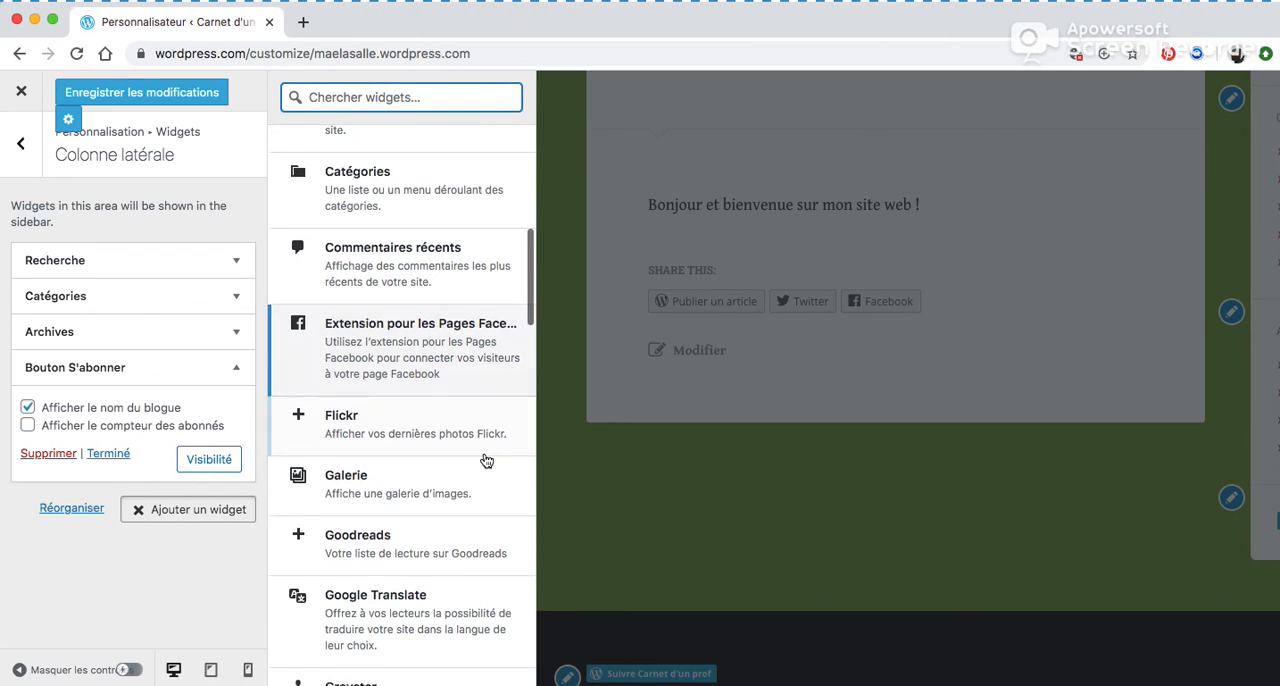
pyautogui.scroll(-9, 486, 460)
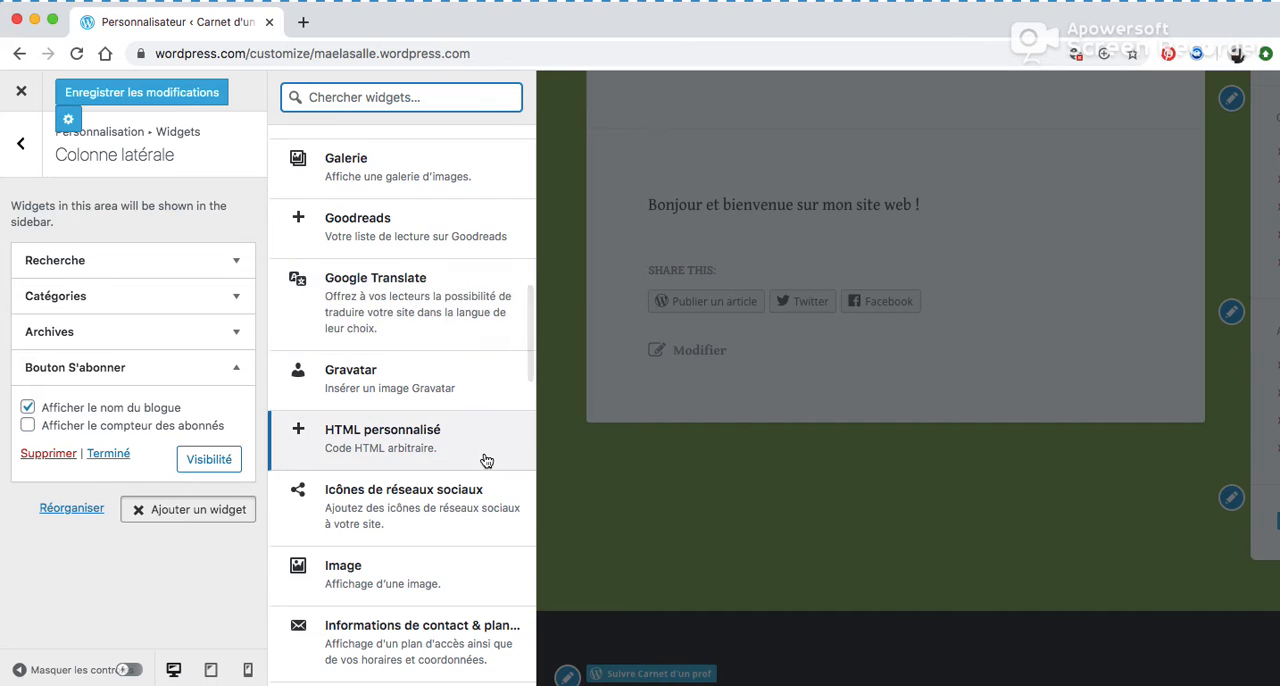
pyautogui.scroll(-3, 486, 460)
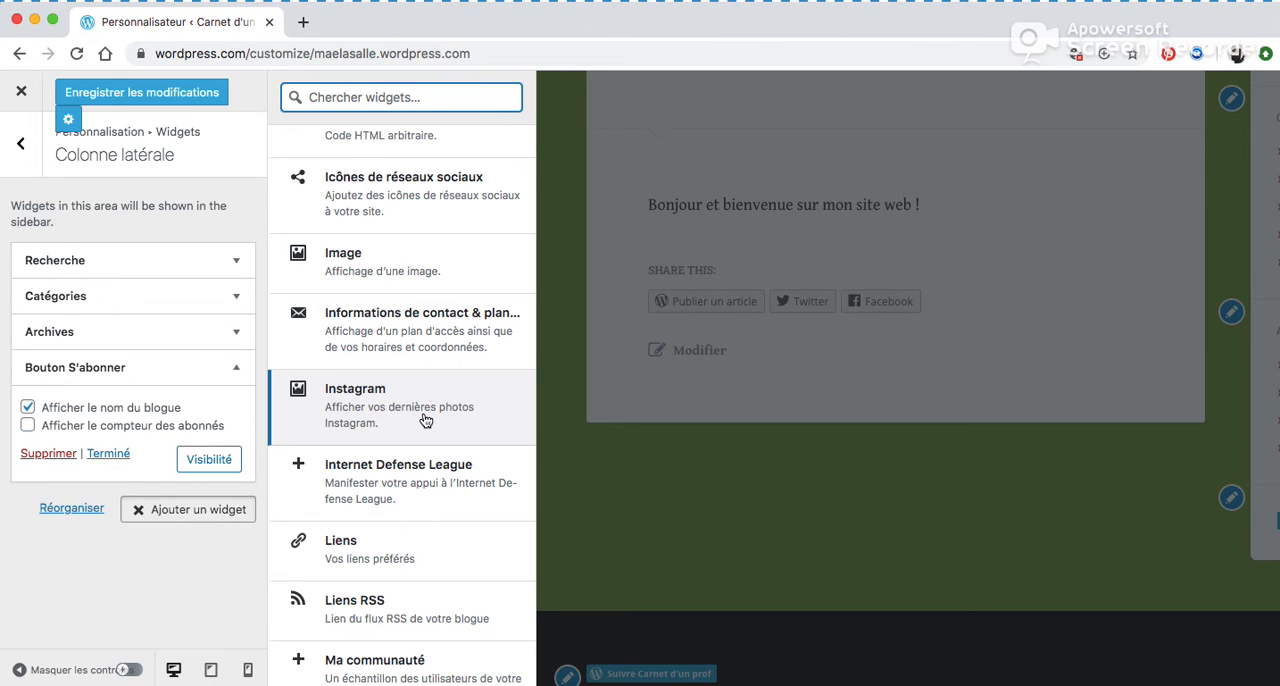
pyautogui.click(159, 100)
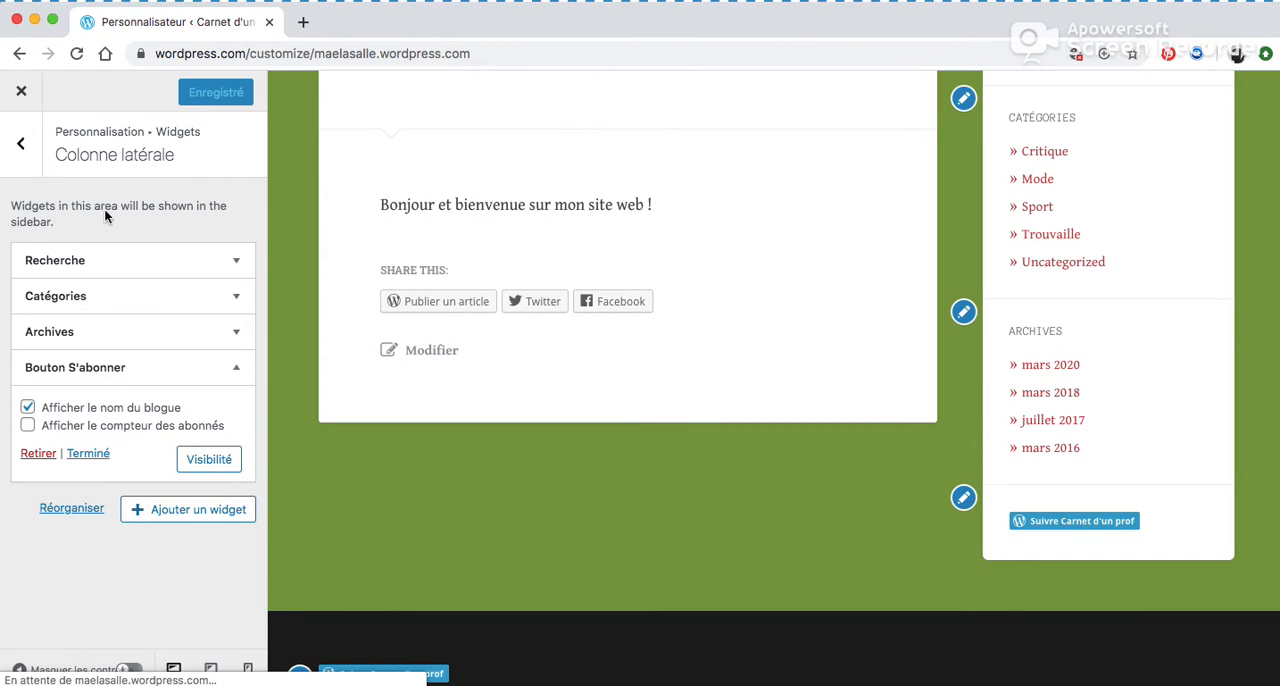
# Go back to the menus section and open the PRIMAIRE menu.
pyautogui.click(21, 150)
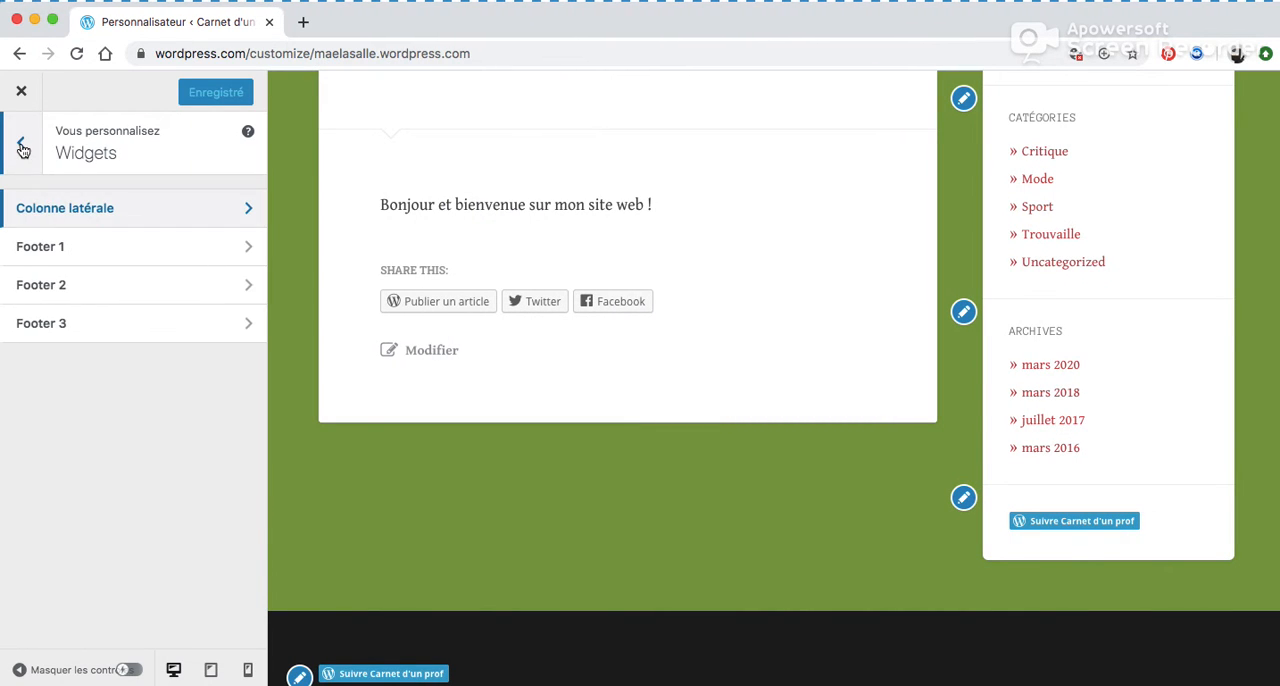
pyautogui.click(21, 150)
pyautogui.click(143, 432)
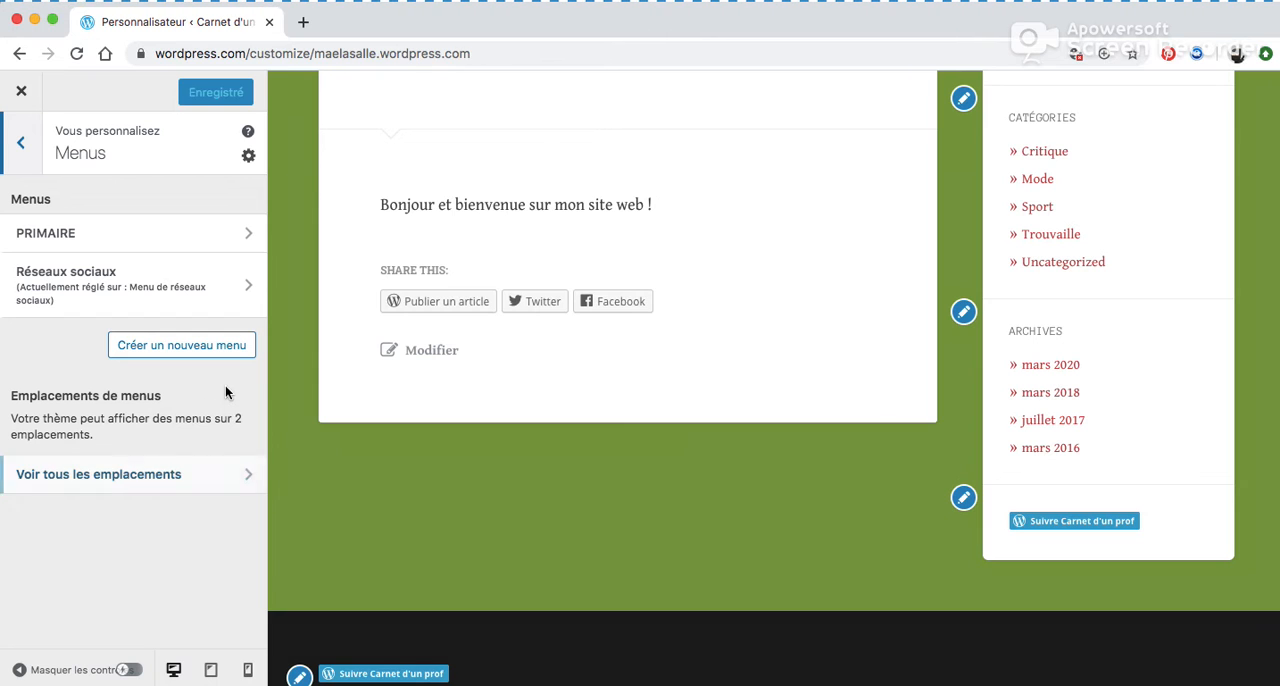
pyautogui.click(103, 240)
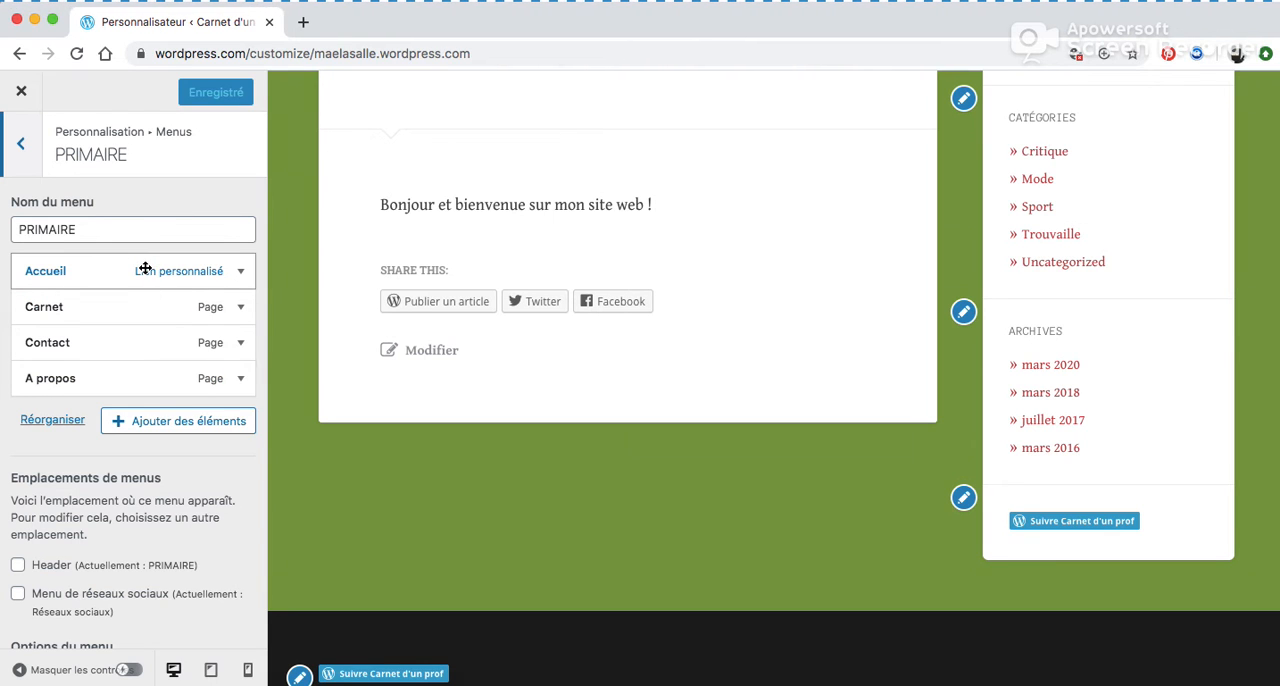
pyautogui.scroll(5, 586, 188)
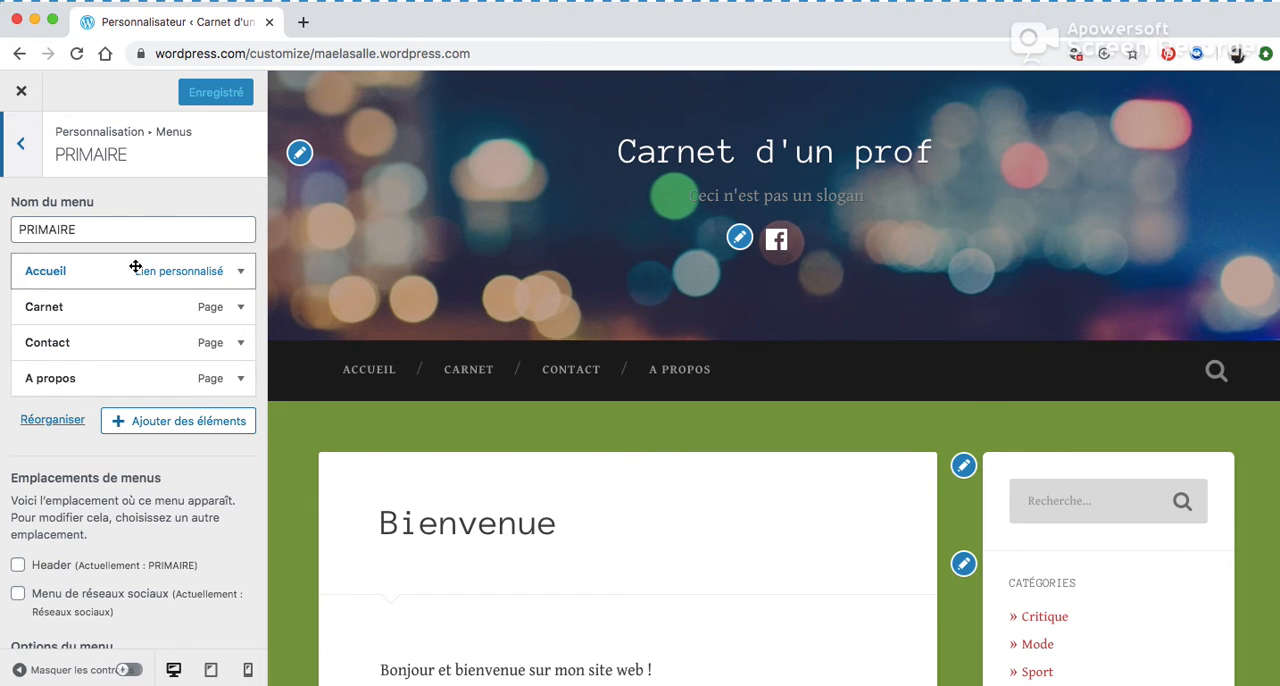
# Browse the categories and articles available to add to the PRIMAIRE menu.
pyautogui.click(170, 436)
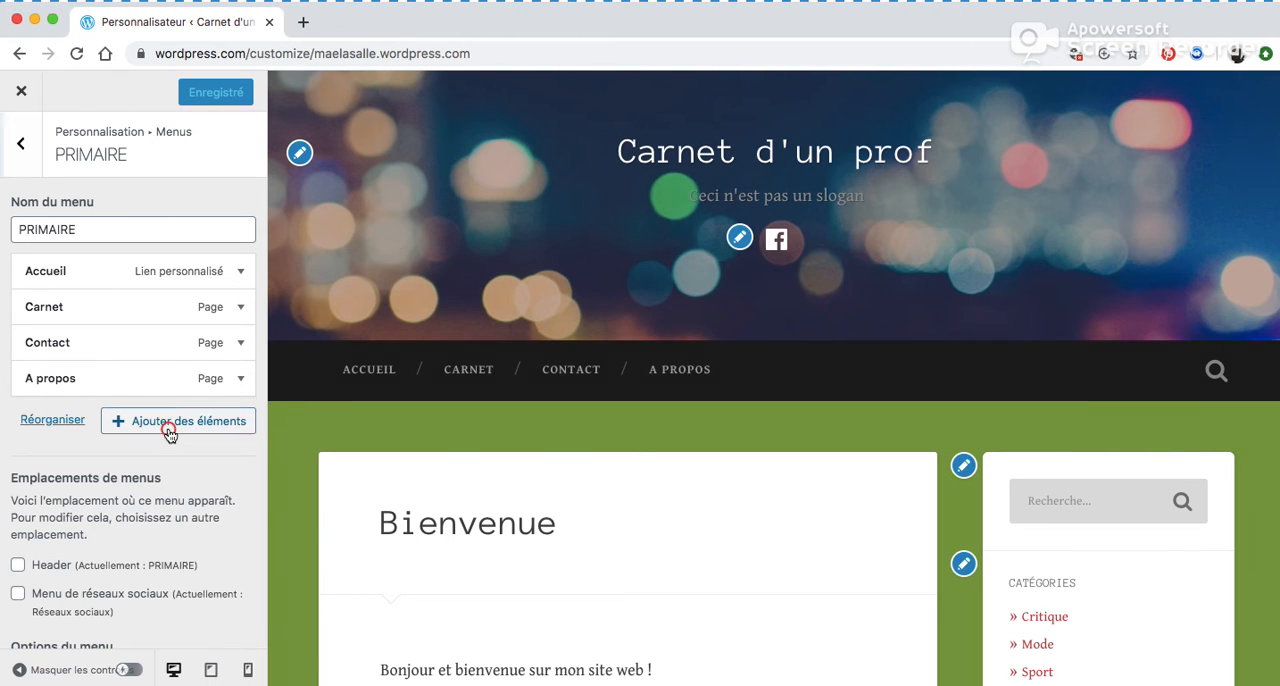
pyautogui.click(455, 507)
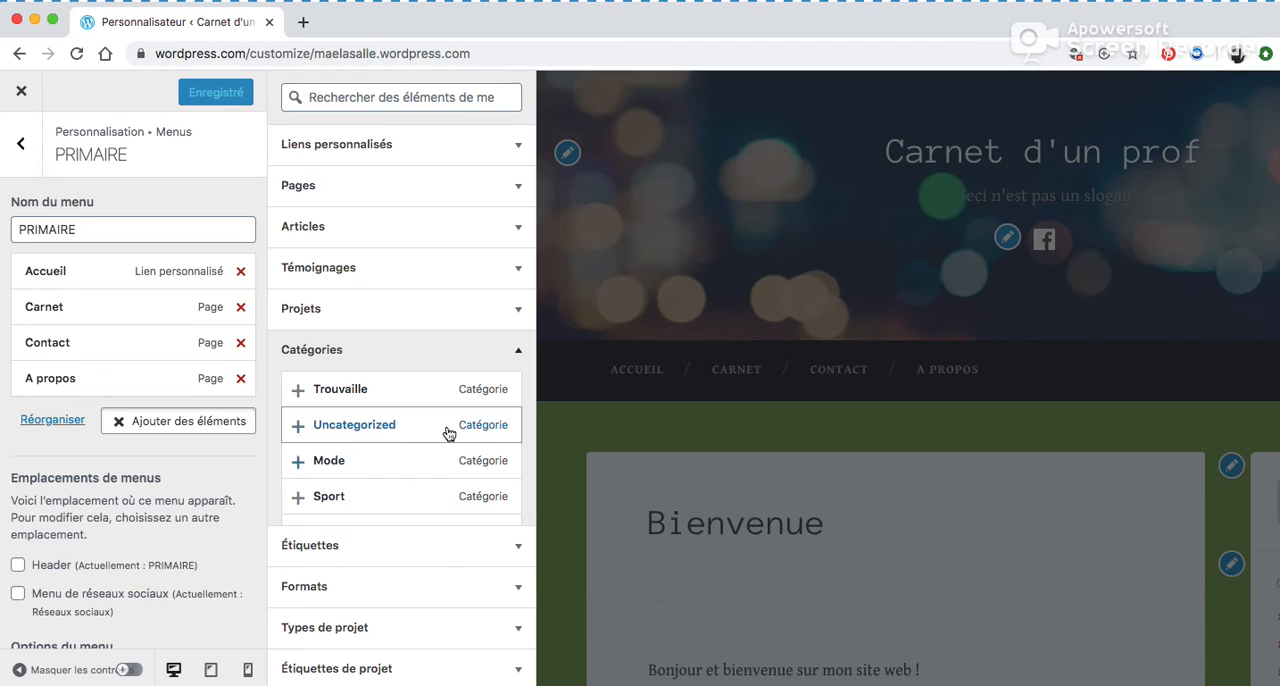
pyautogui.click(518, 351)
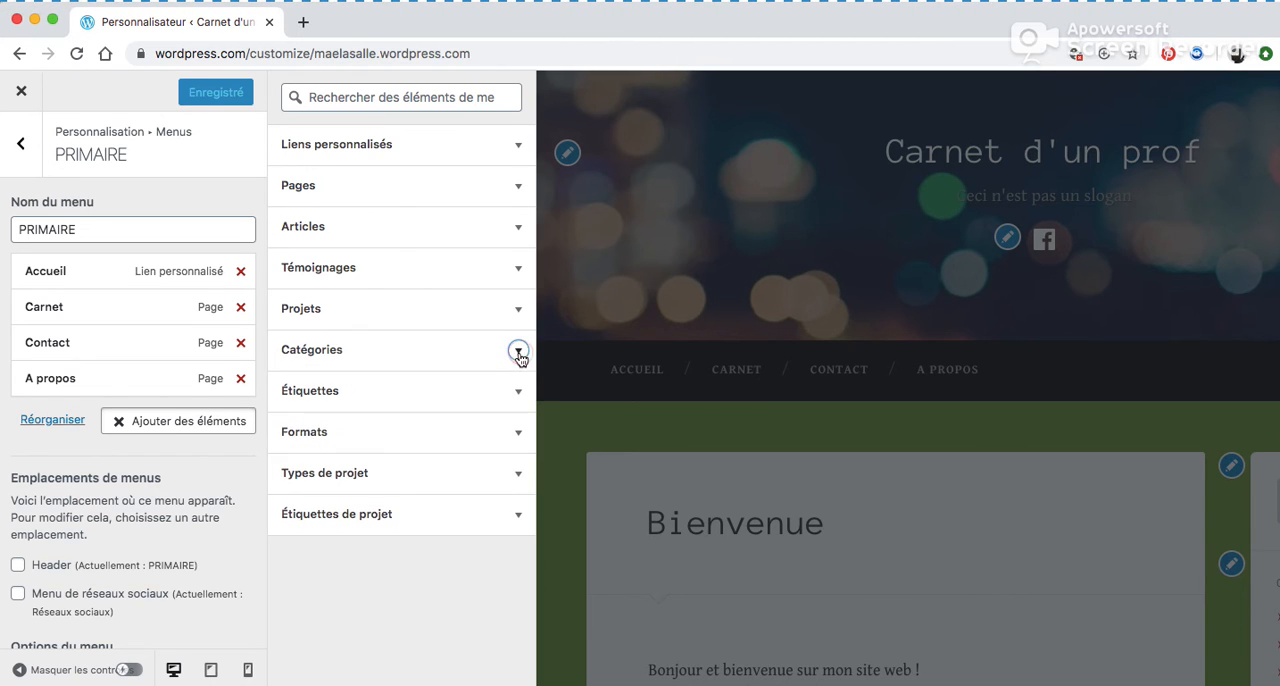
pyautogui.click(518, 227)
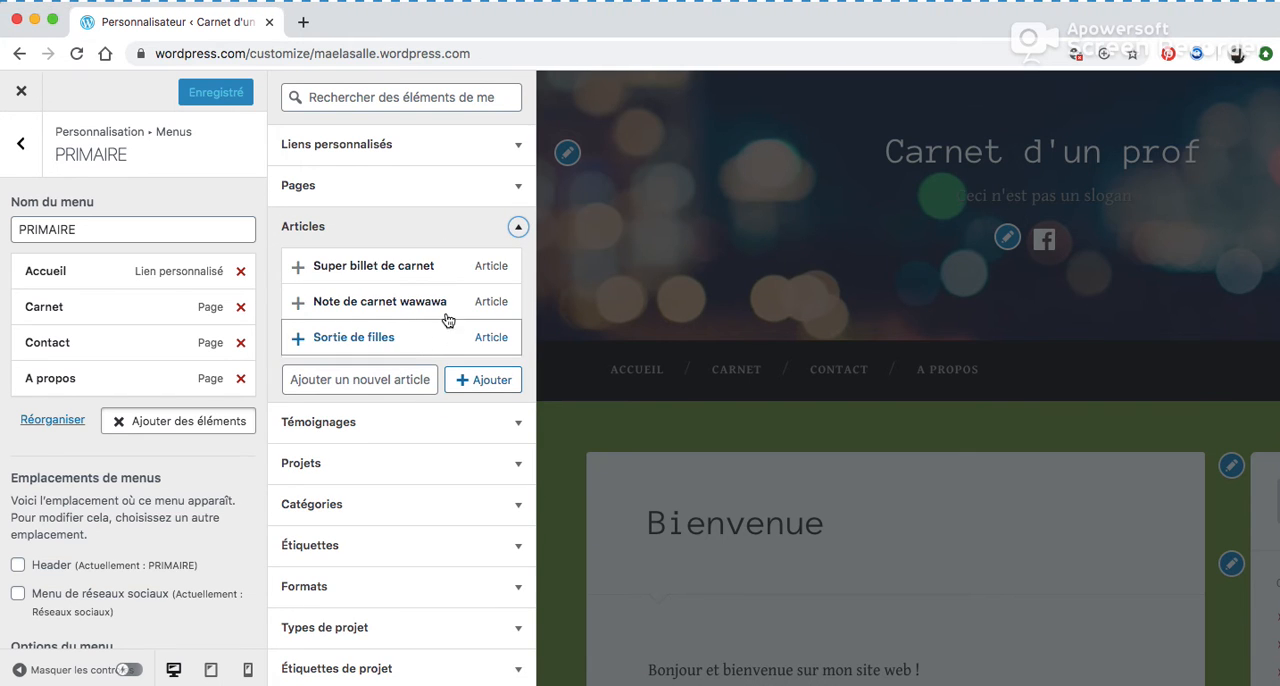
pyautogui.click(518, 228)
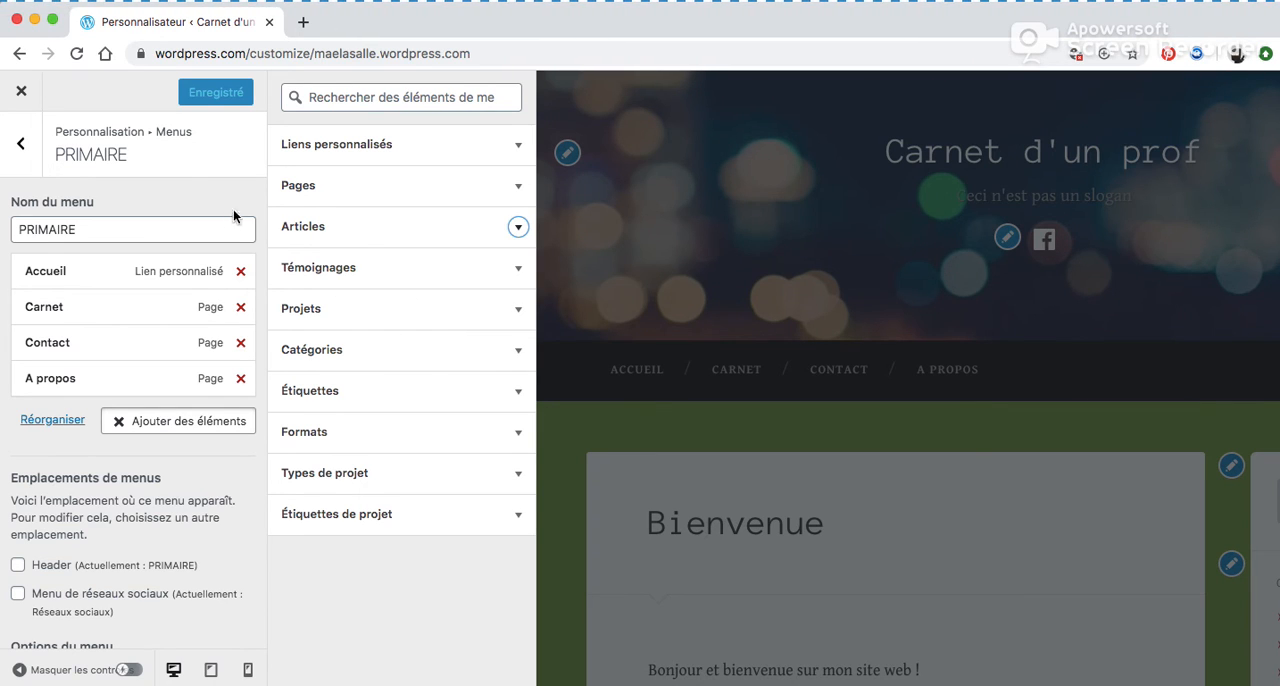
pyautogui.click(21, 148)
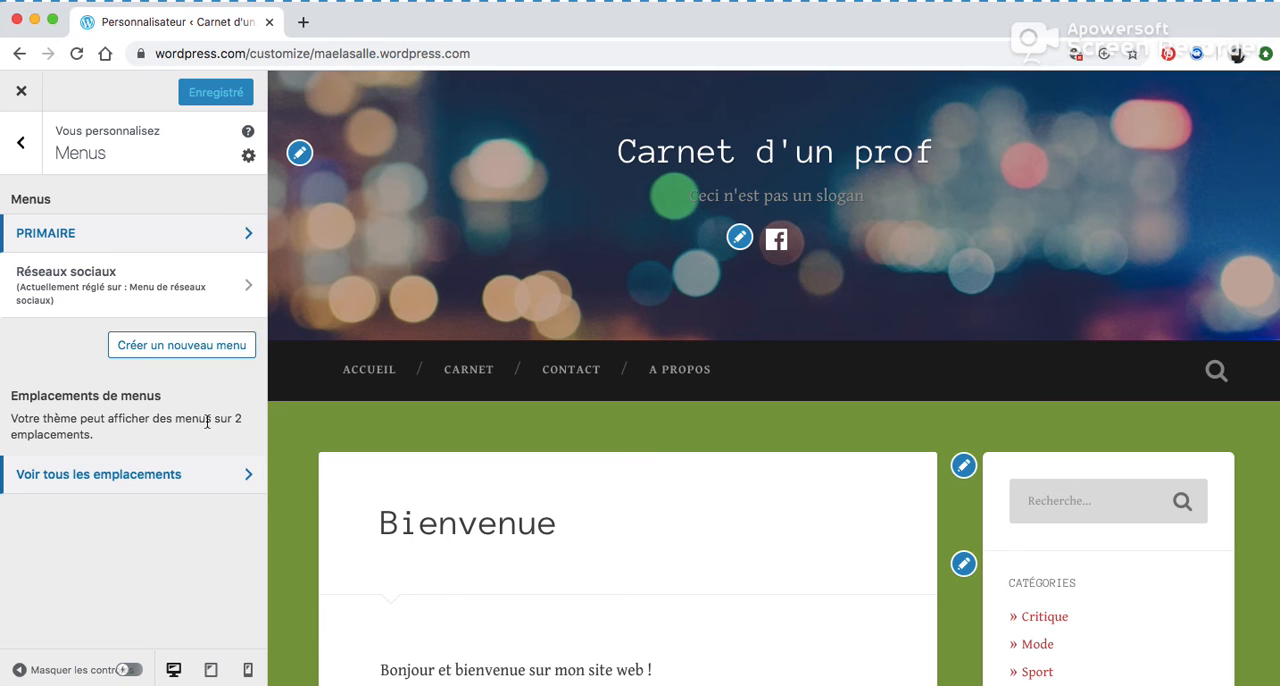
# View all menu locations and open the Réseaux sociaux menu for editing.
pyautogui.click(110, 484)
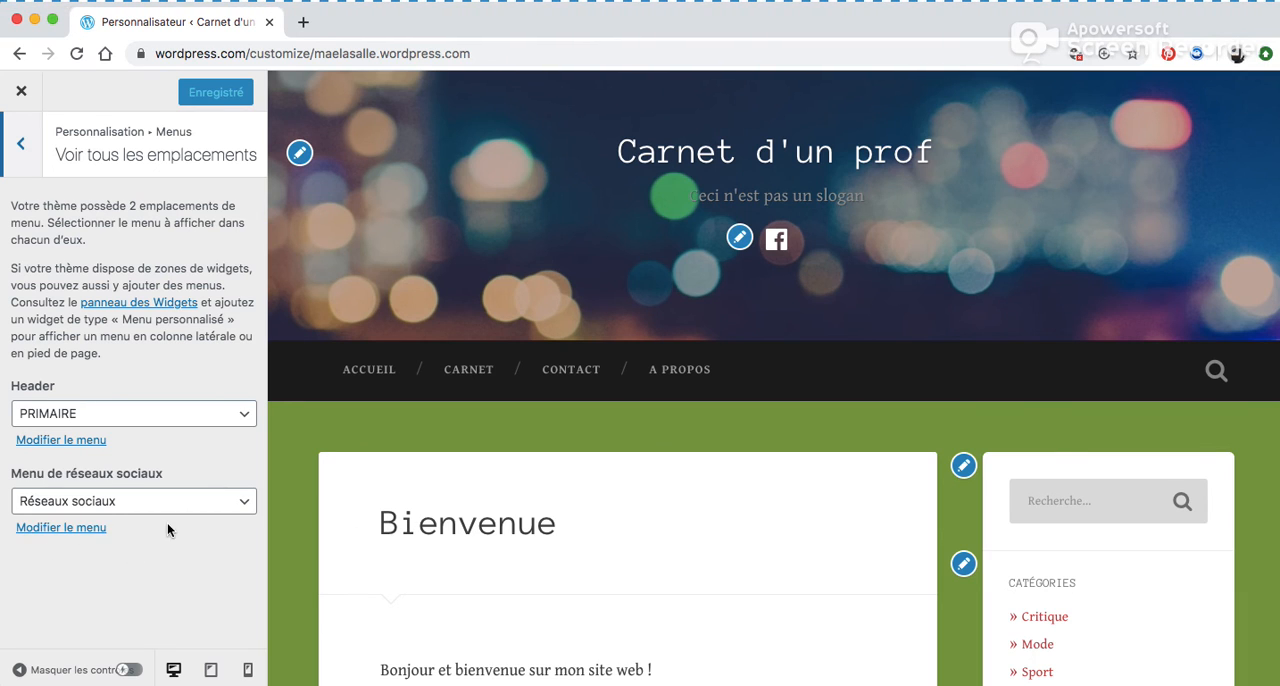
pyautogui.click(60, 533)
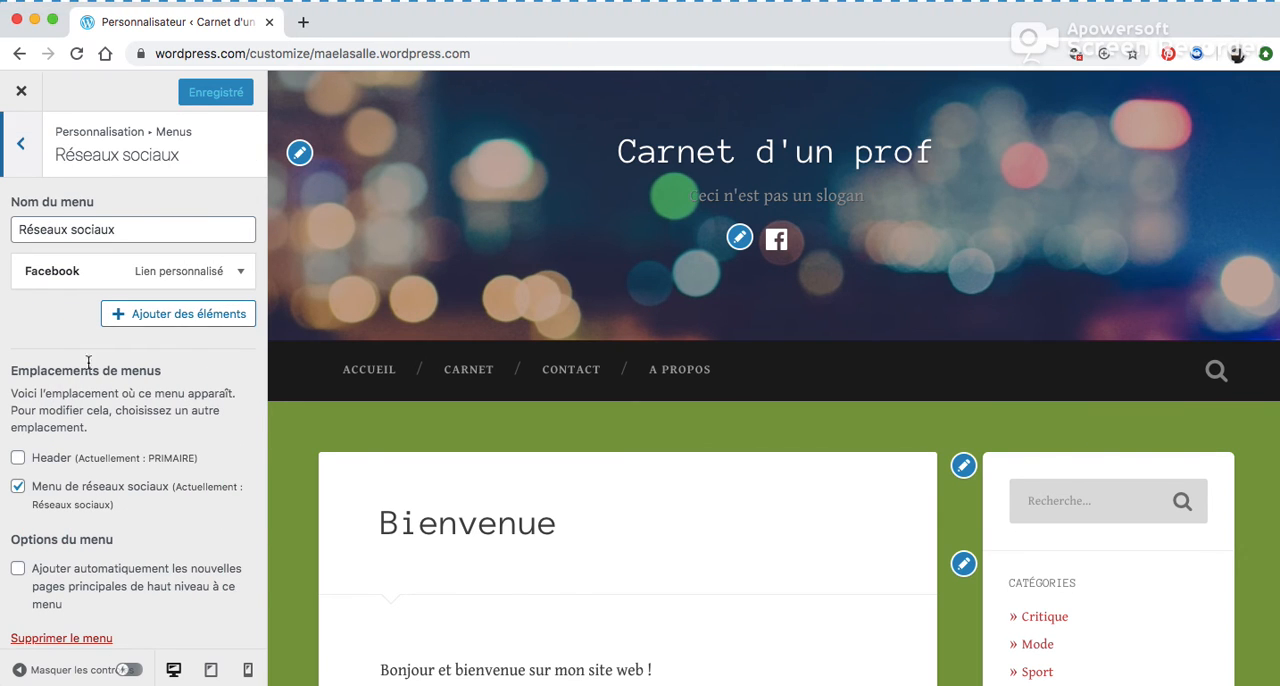
# Open the panel for adding items to the Réseaux sociaux menu and examine the custom link URL and link target fields.
pyautogui.moveTo(140, 231); pyautogui.dragTo(10, 232)
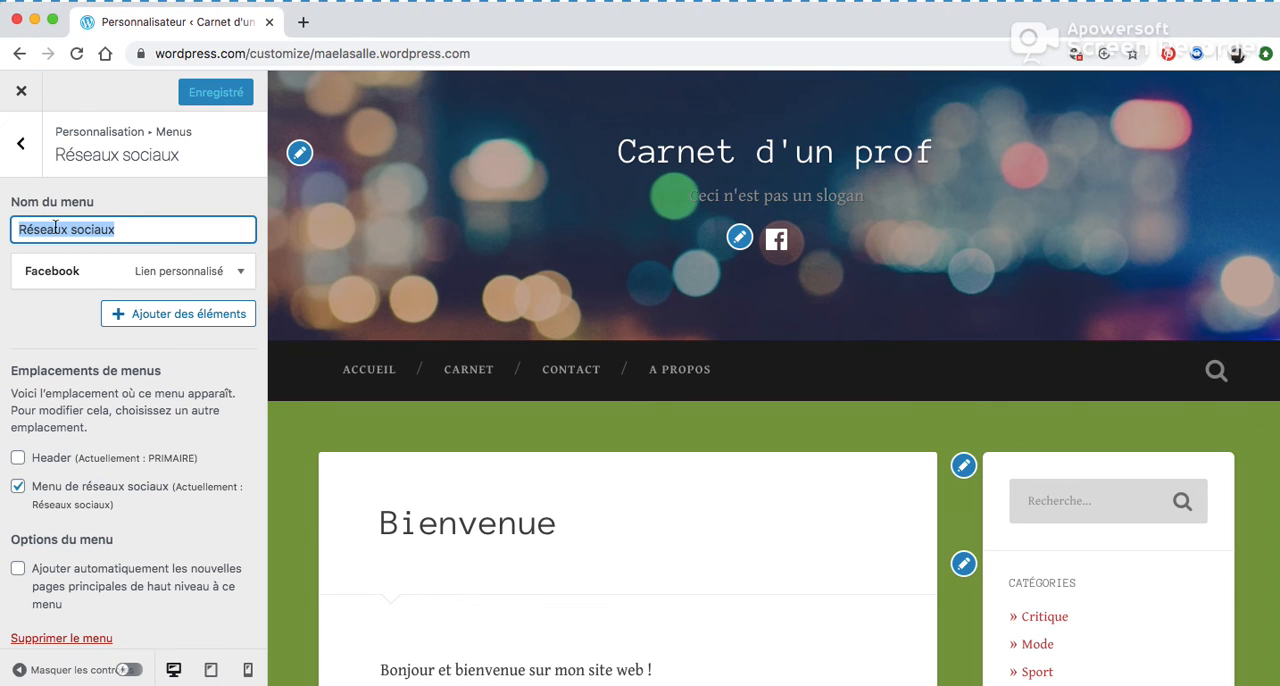
pyautogui.click(72, 332)
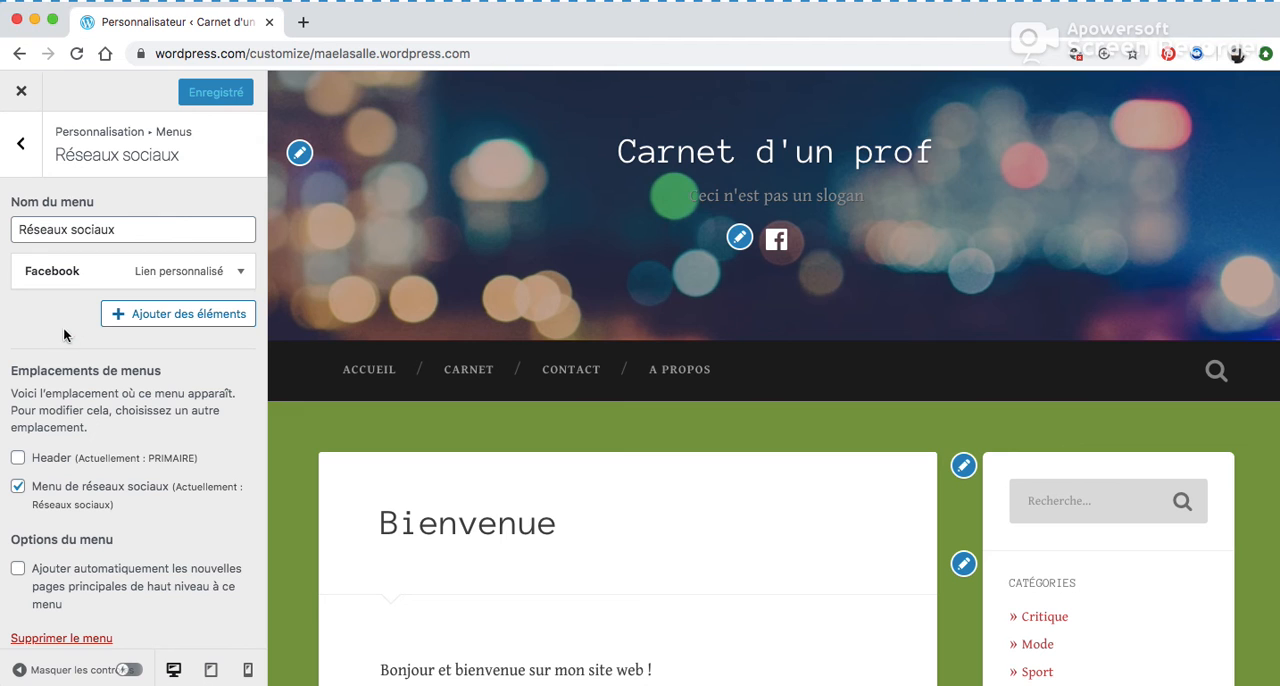
pyautogui.click(166, 316)
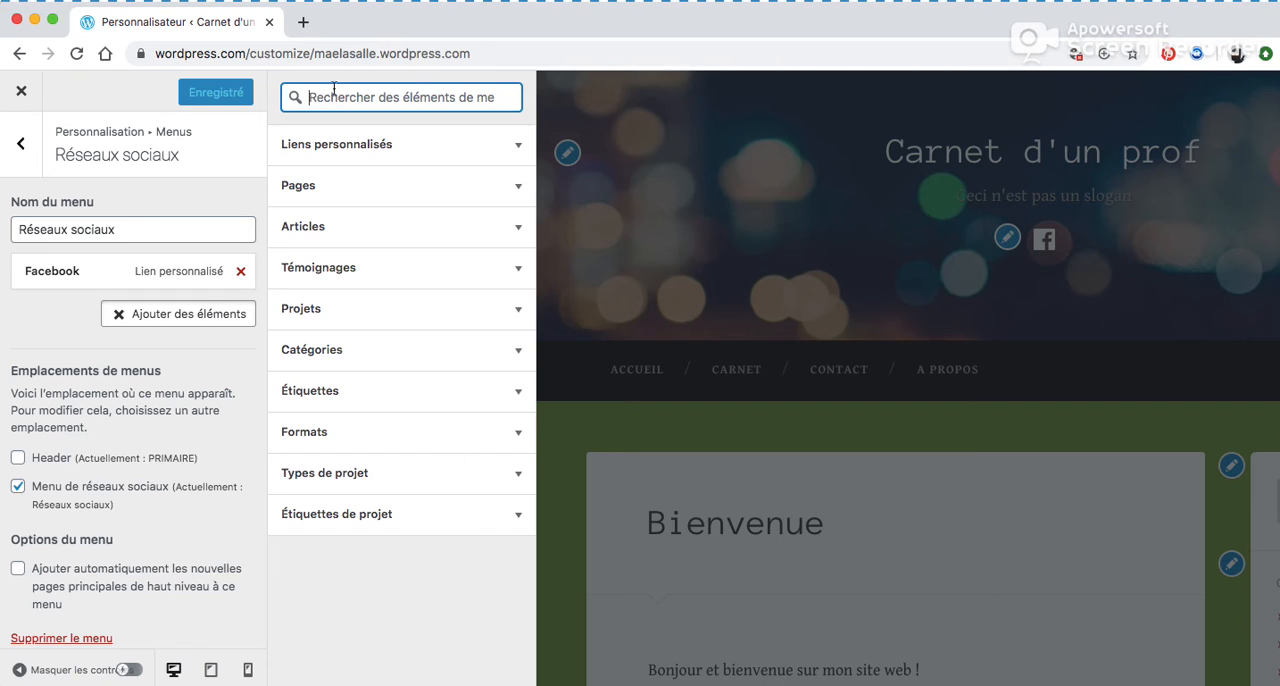
pyautogui.click(397, 150)
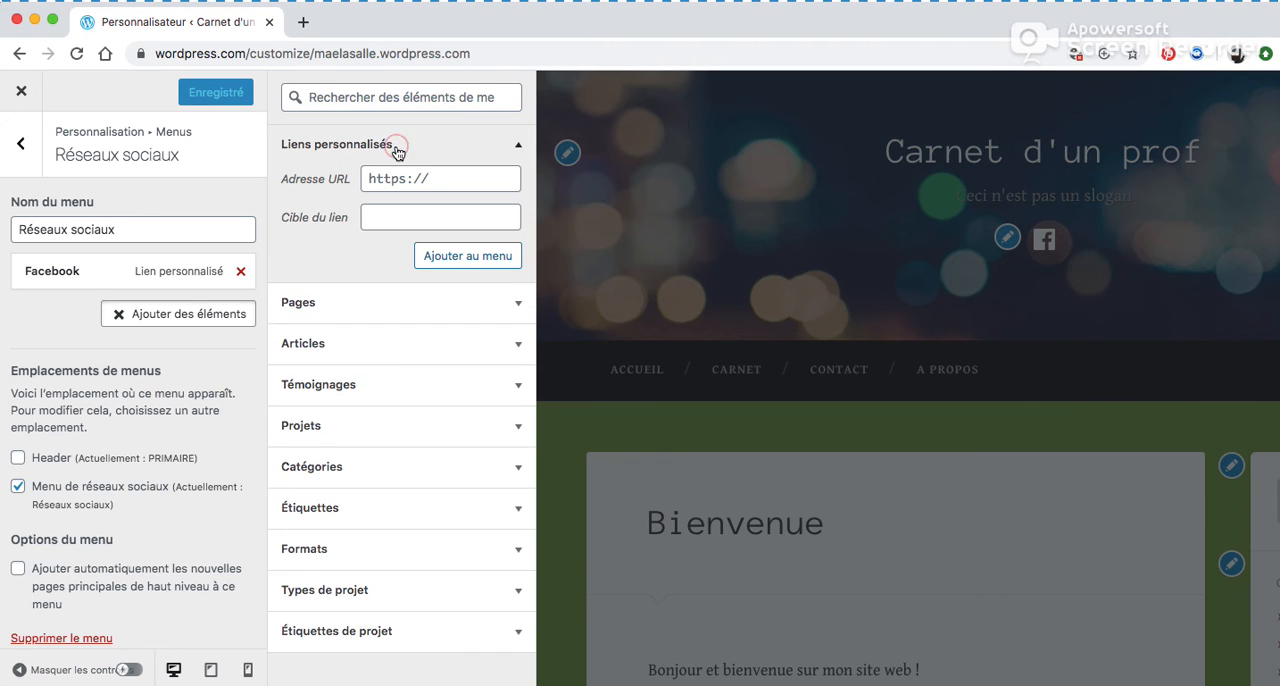
pyautogui.click(440, 178)
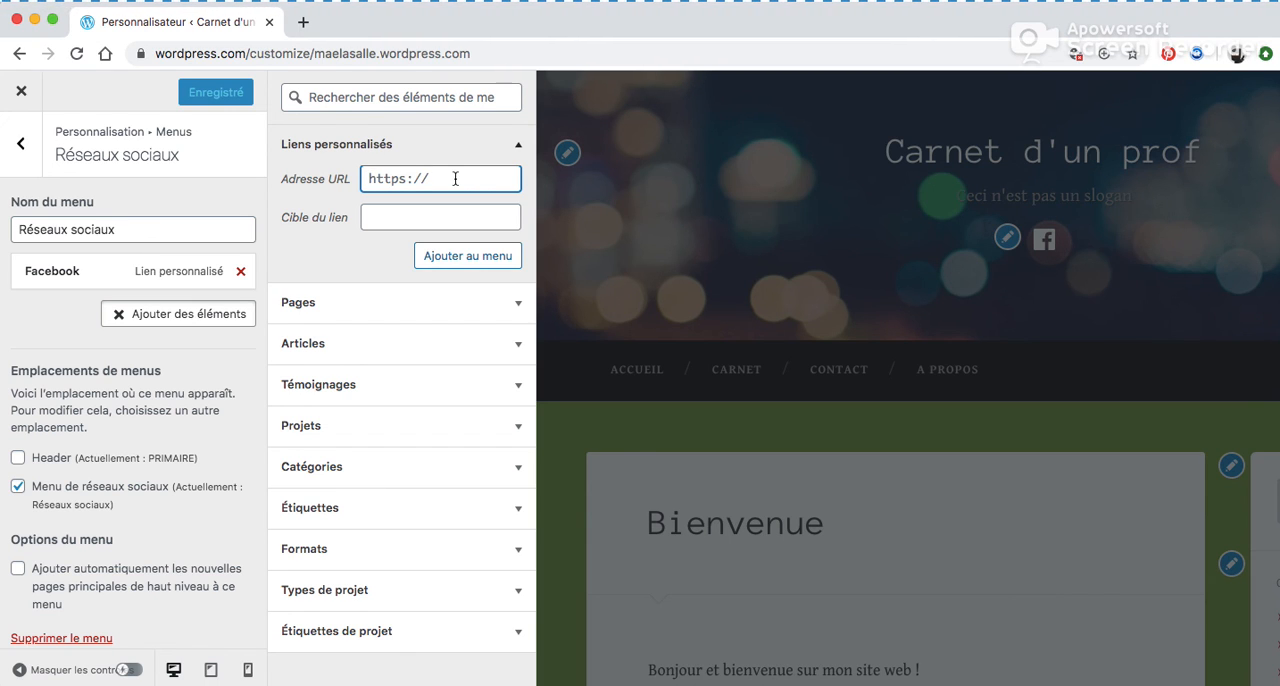
pyautogui.click(375, 218)
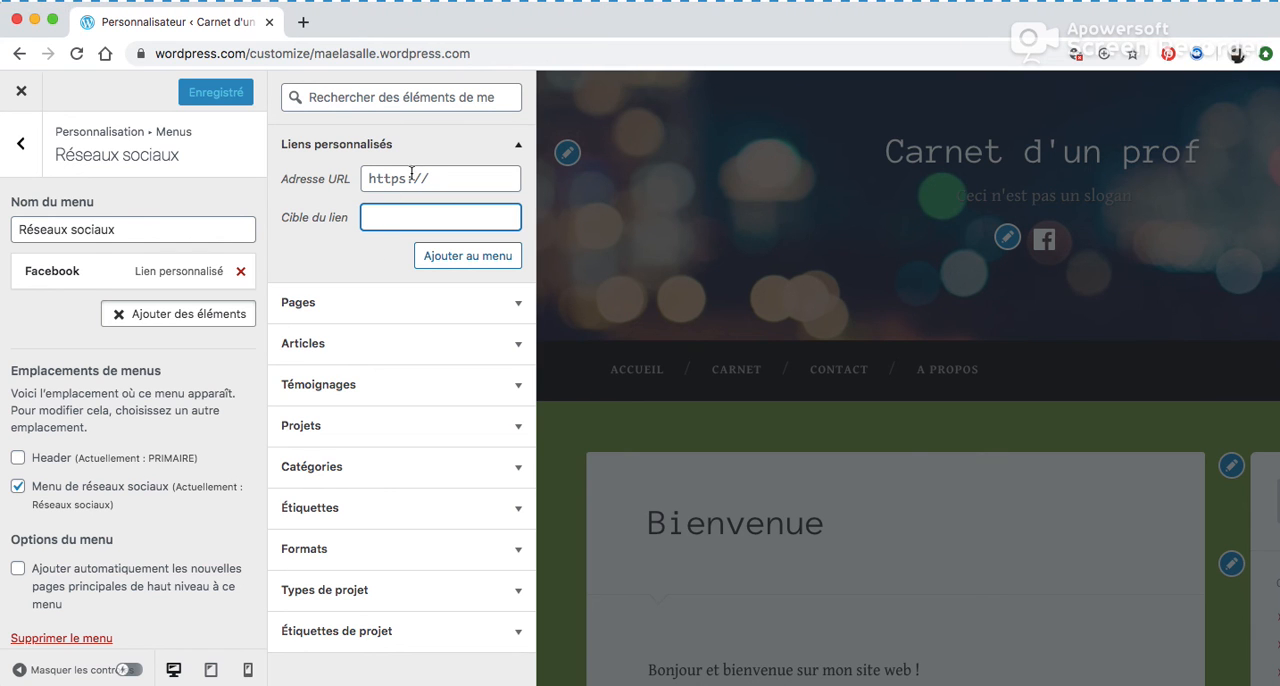
pyautogui.click(114, 343)
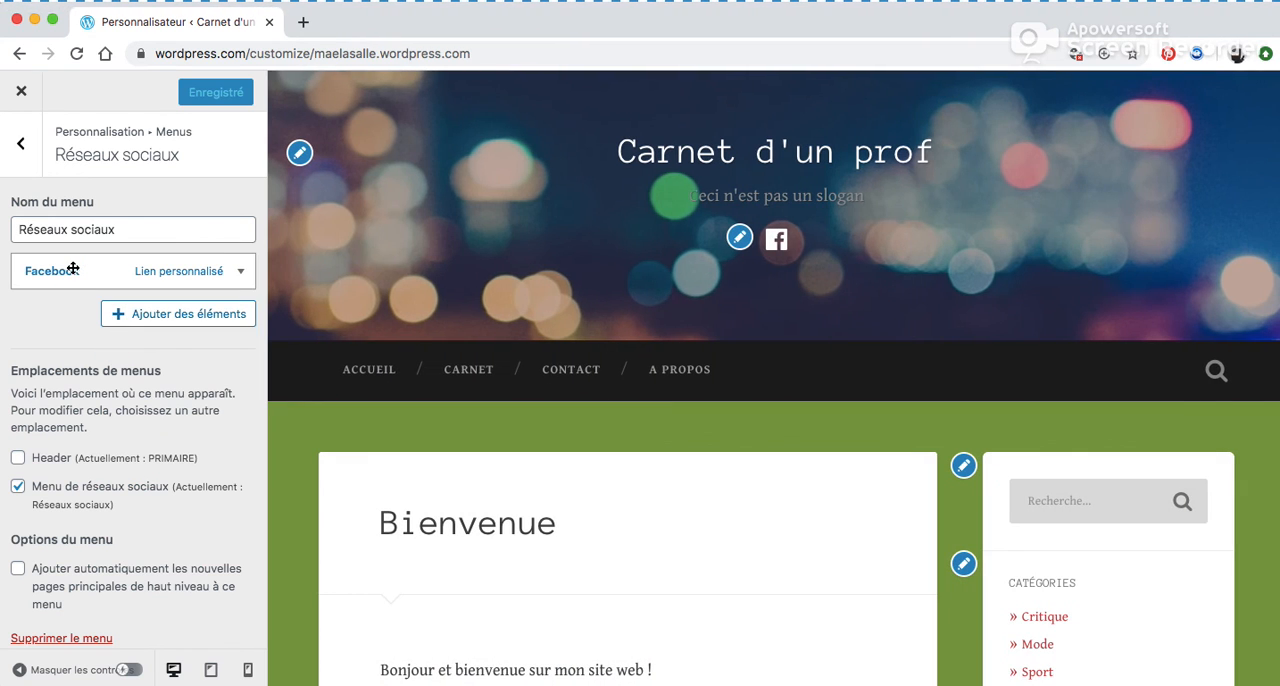
# Expand the Facebook menu item and review its URL, navigation title and other settings, then collapse it.
pyautogui.click(66, 268)
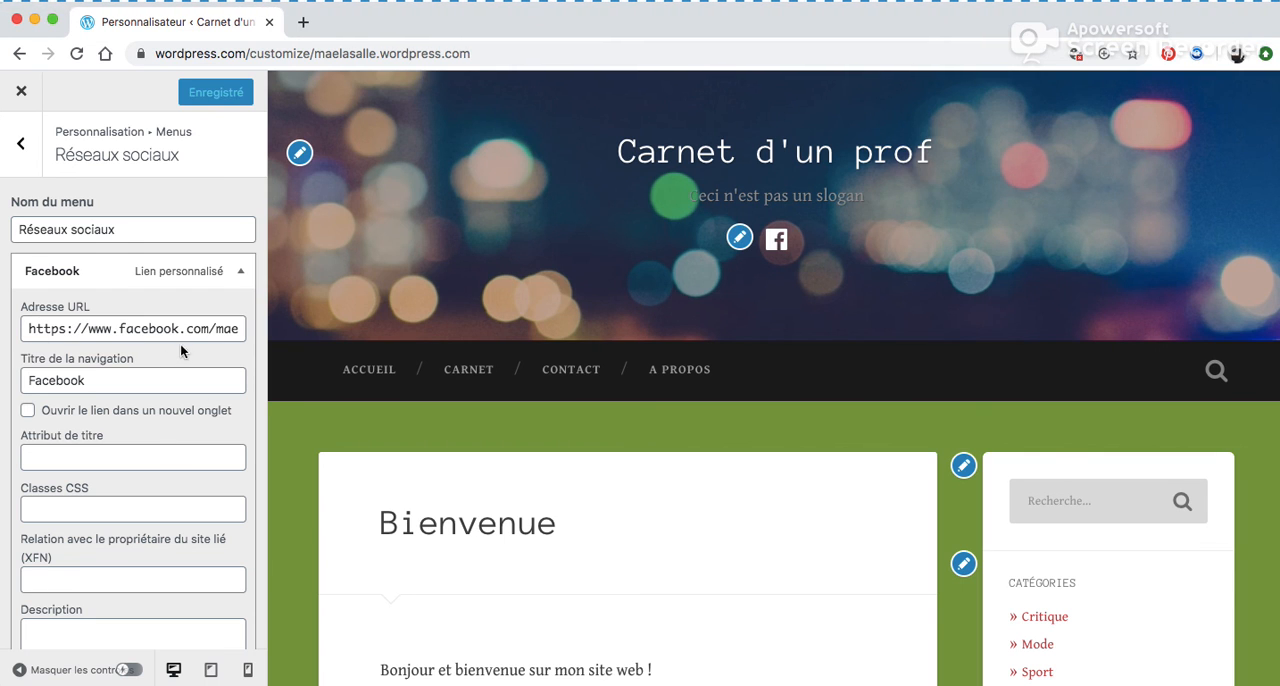
pyautogui.scroll(-3, 141, 380)
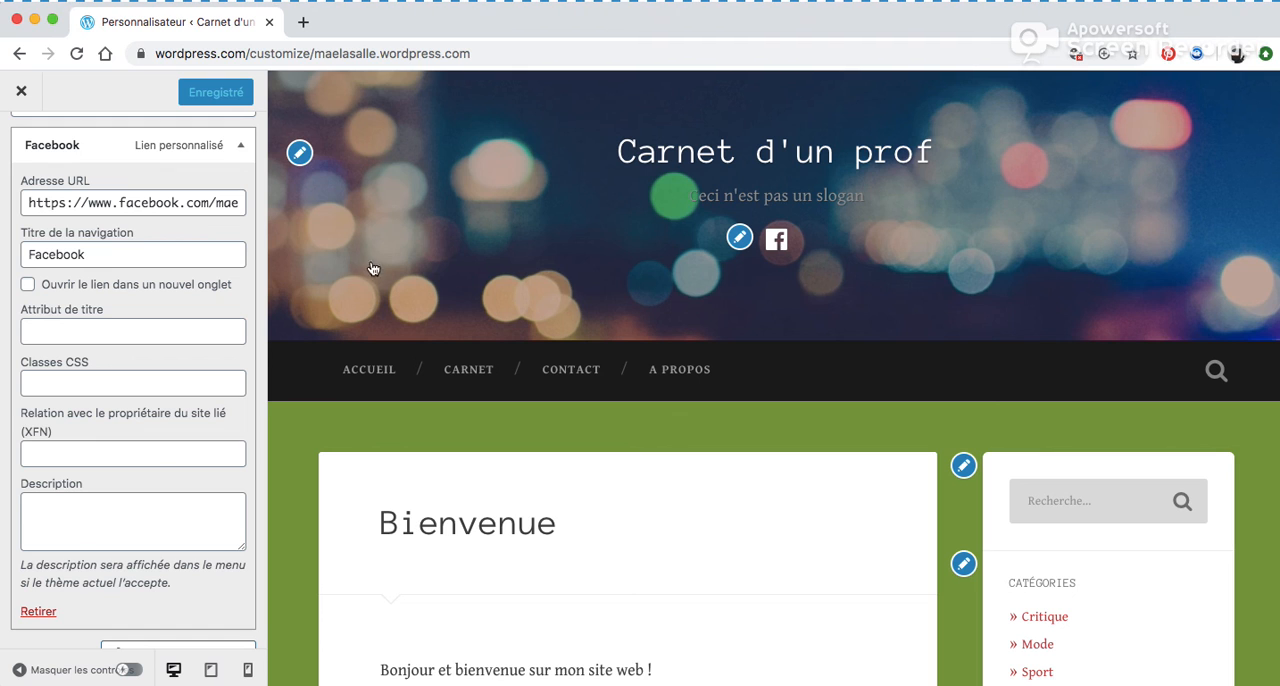
pyautogui.scroll(-2, 130, 296)
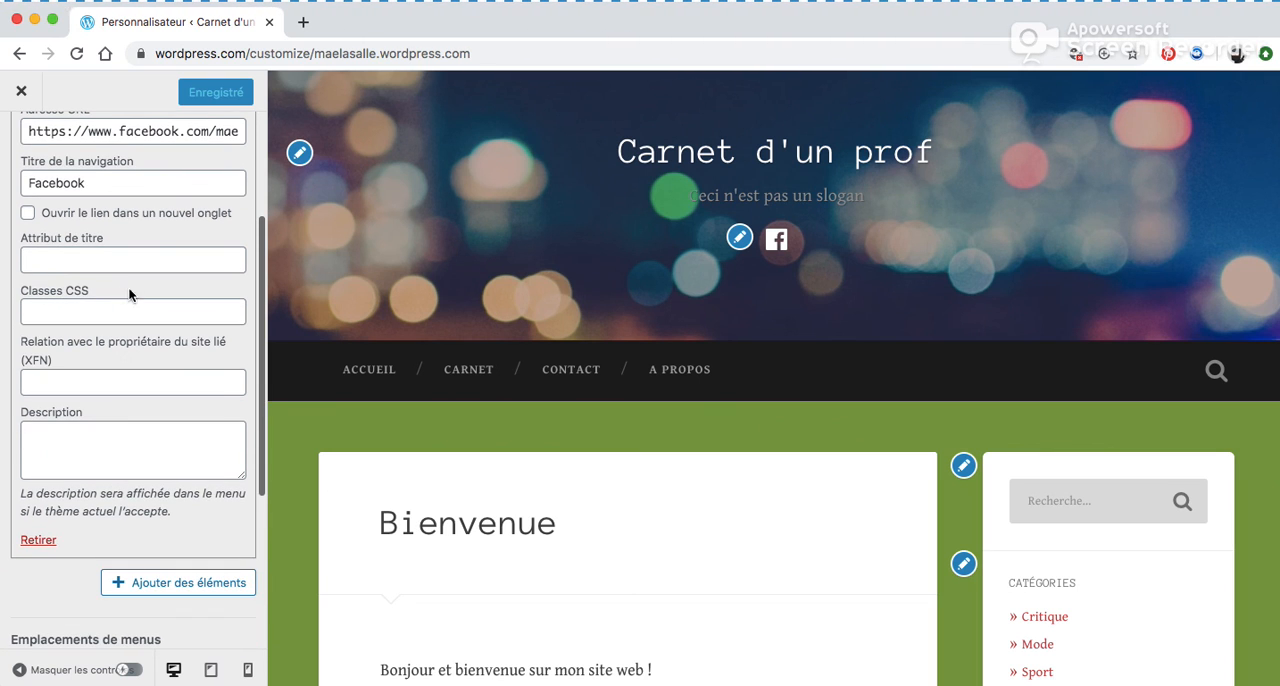
pyautogui.scroll(-6, 97, 215)
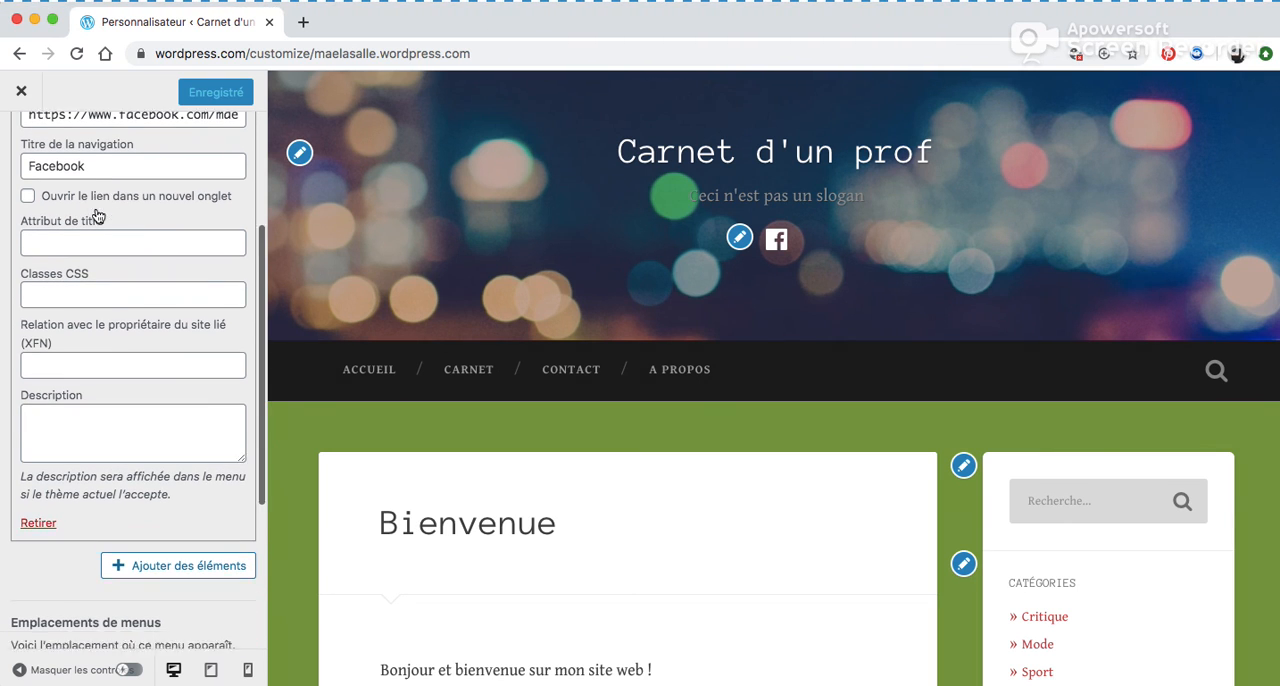
pyautogui.scroll(-2, 97, 209)
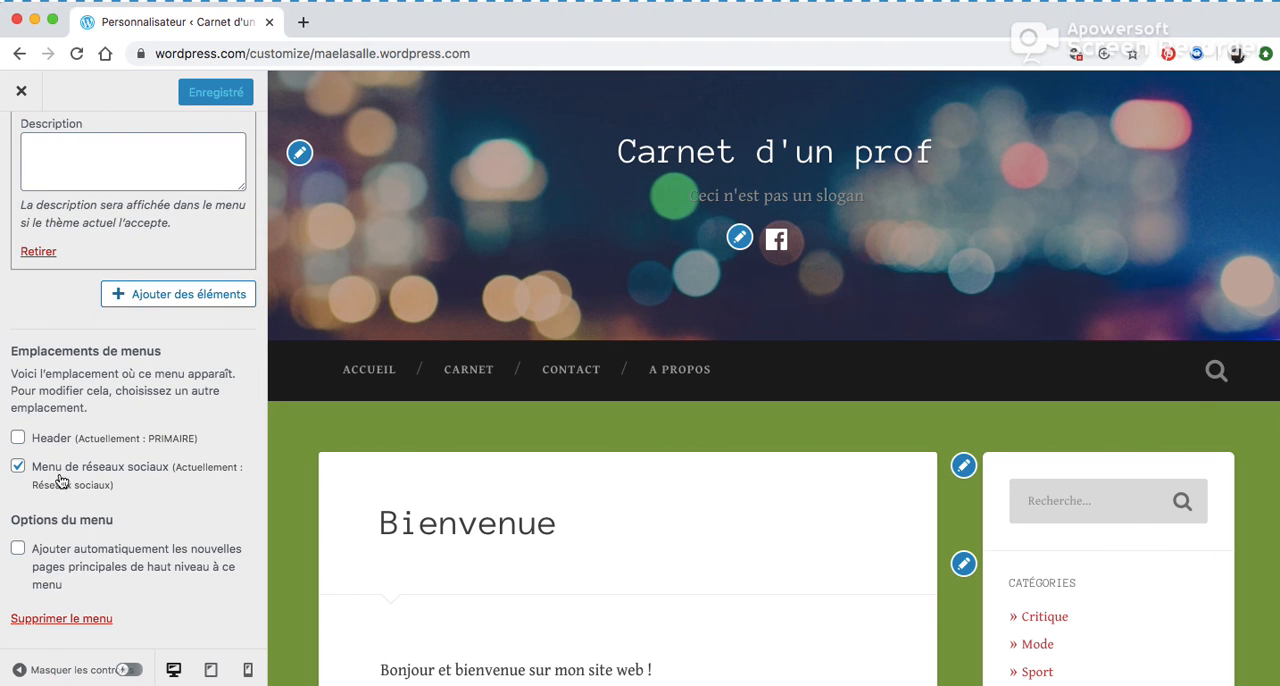
pyautogui.scroll(13, 189, 475)
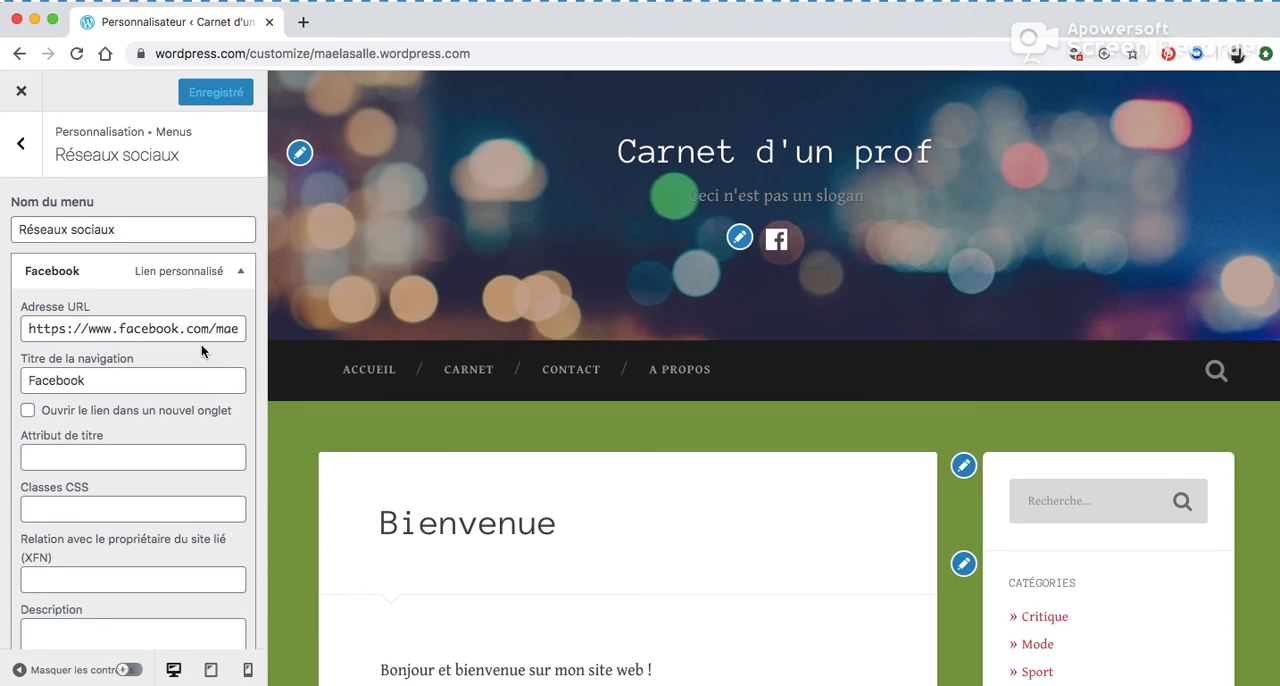
pyautogui.click(241, 271)
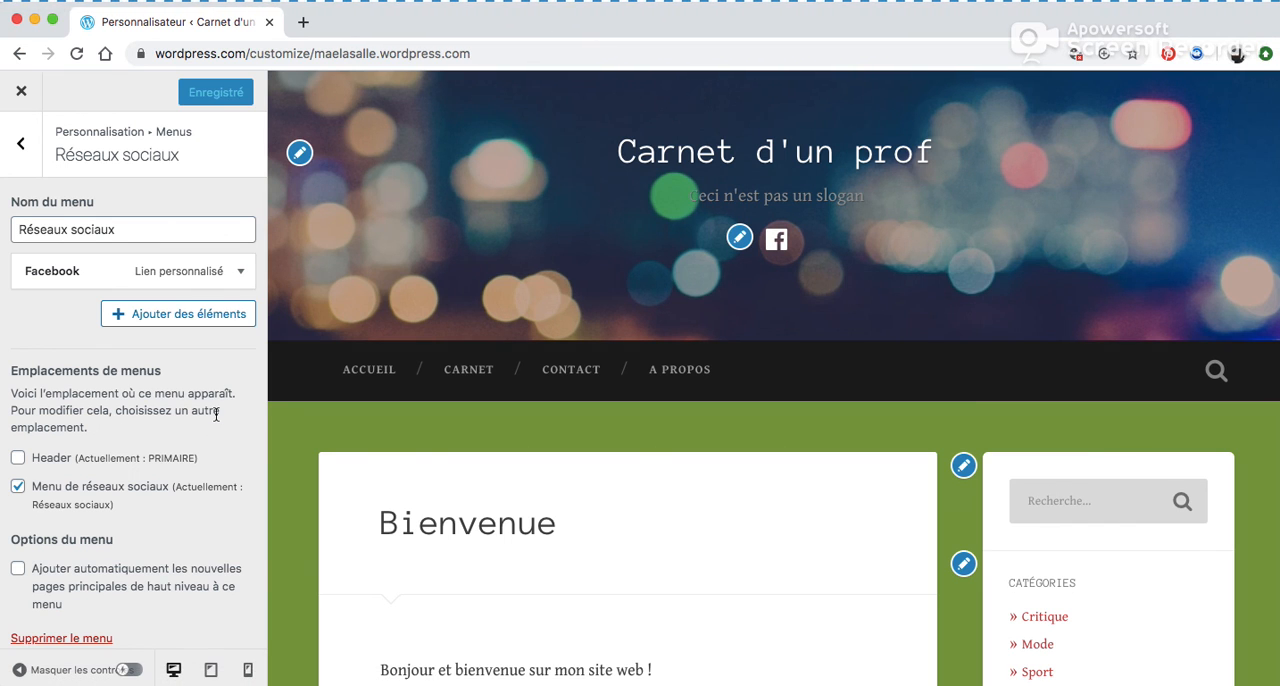
pyautogui.scroll(-1, 216, 414)
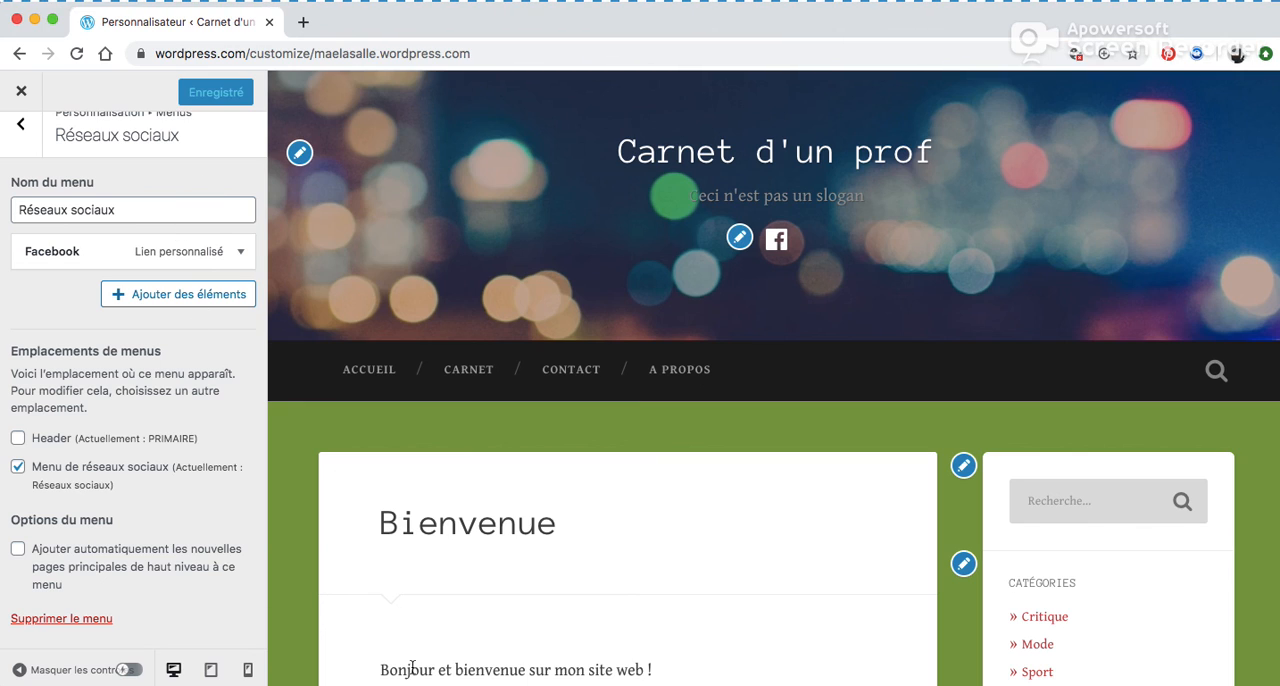